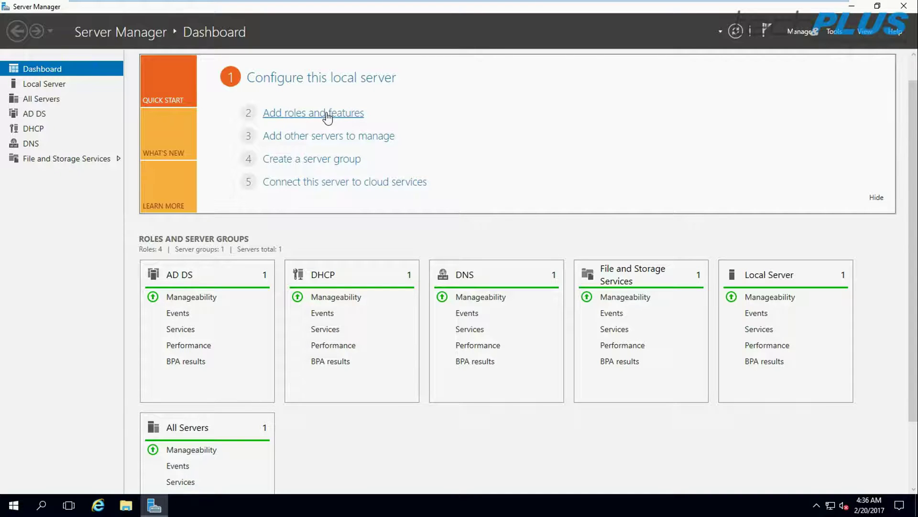
From the Server Manager dashboard, open the server management actions list
left_click(810, 33)
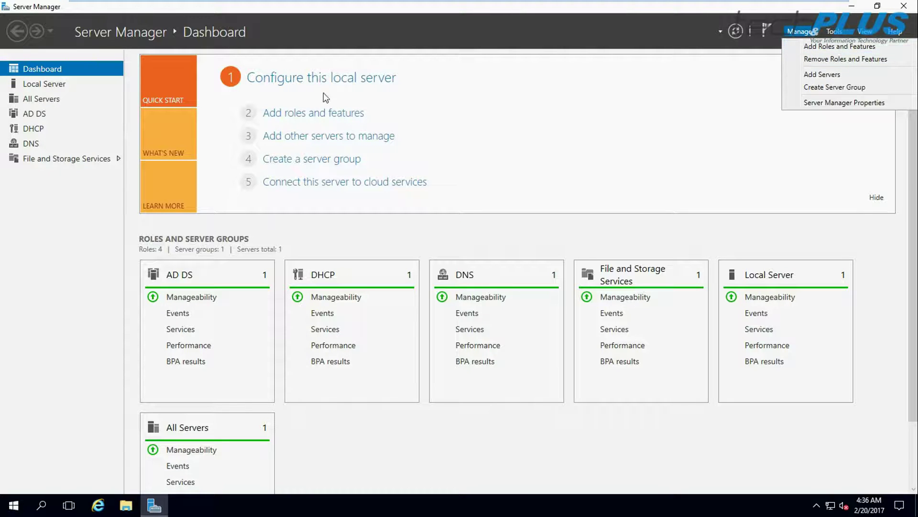
left_click(478, 108)
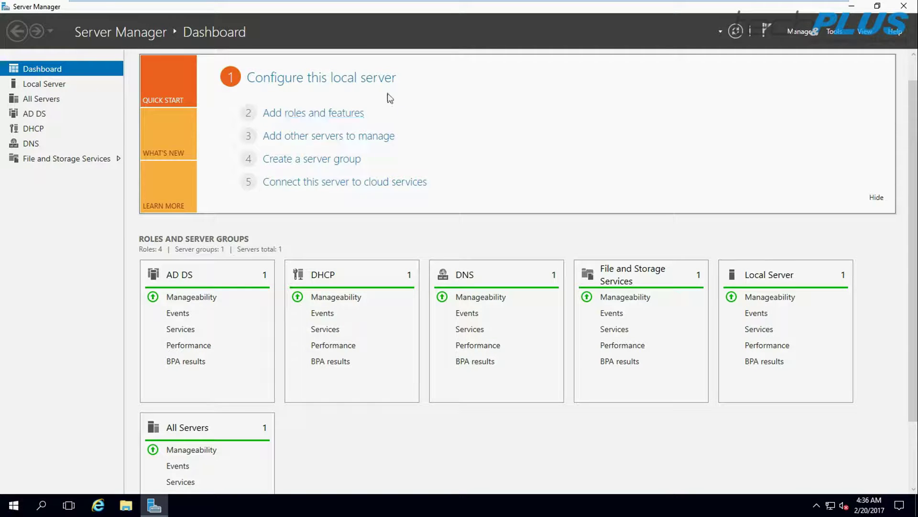
left_click(877, 199)
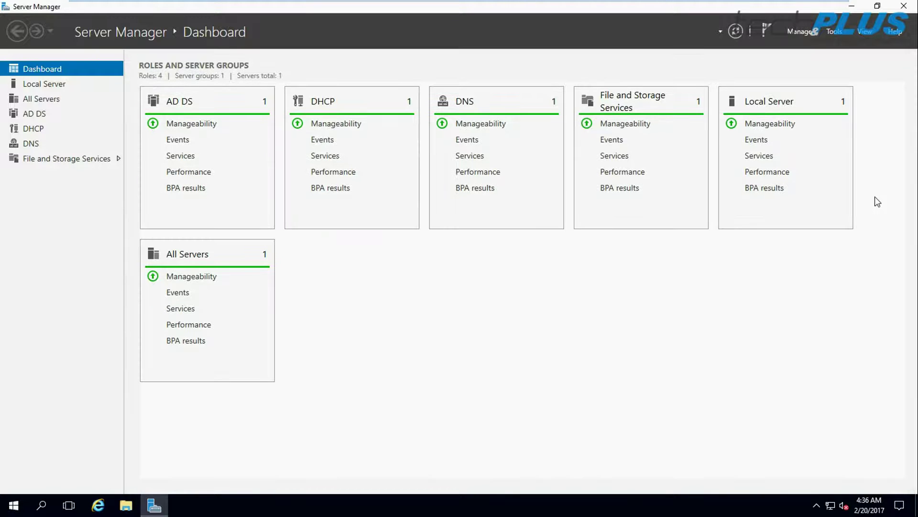
left_click(44, 84)
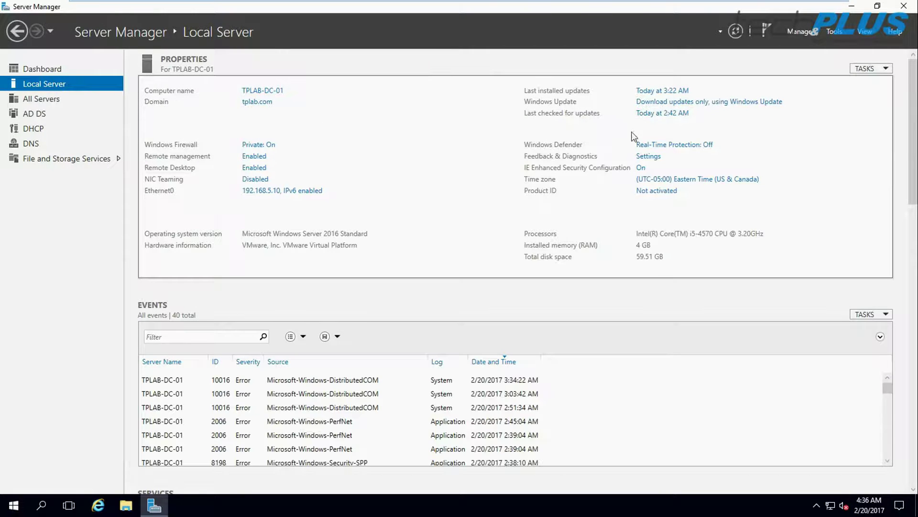
left_click(50, 68)
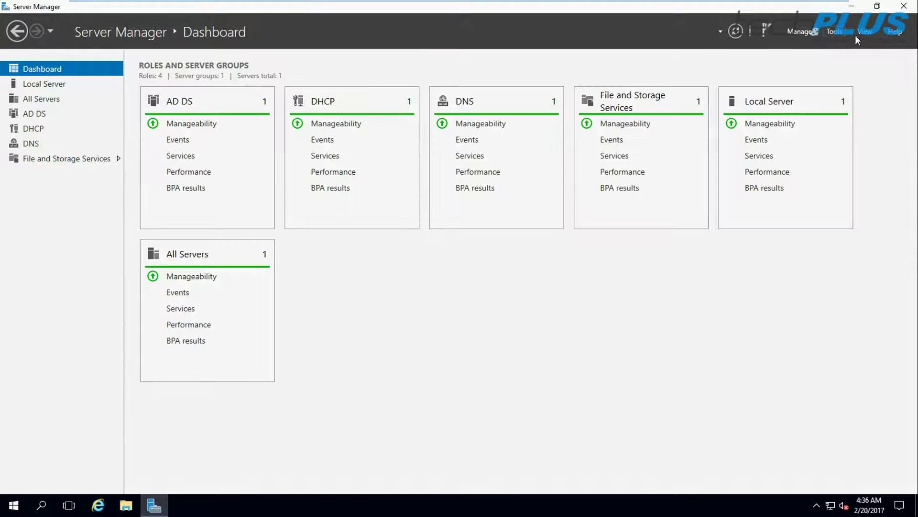
left_click(862, 34)
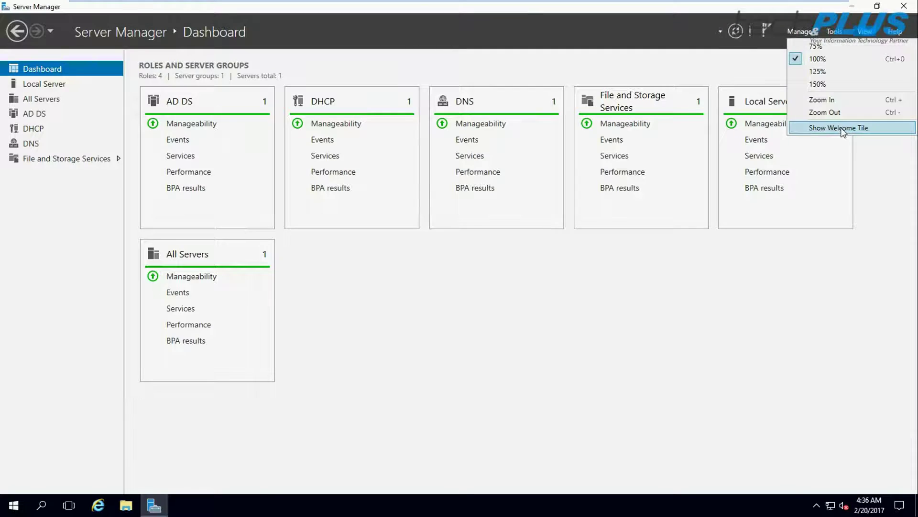
left_click(842, 129)
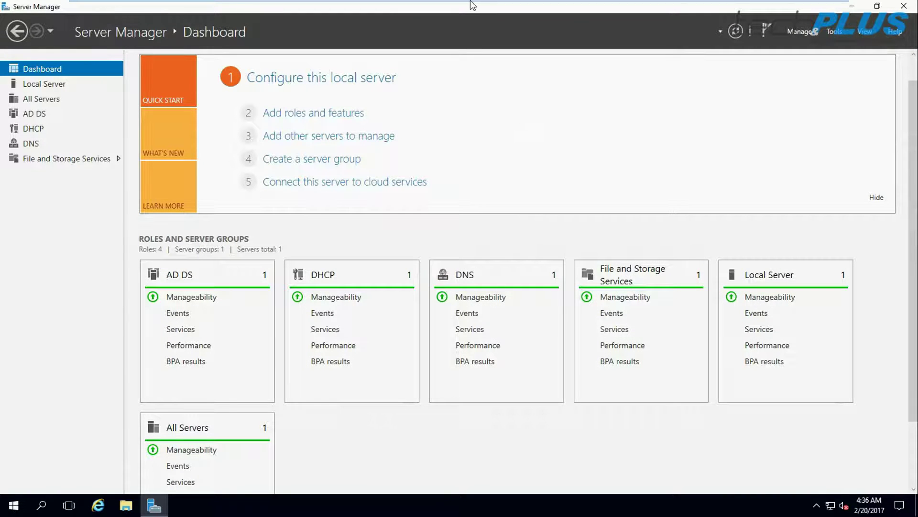
mouse_move(472, 1)
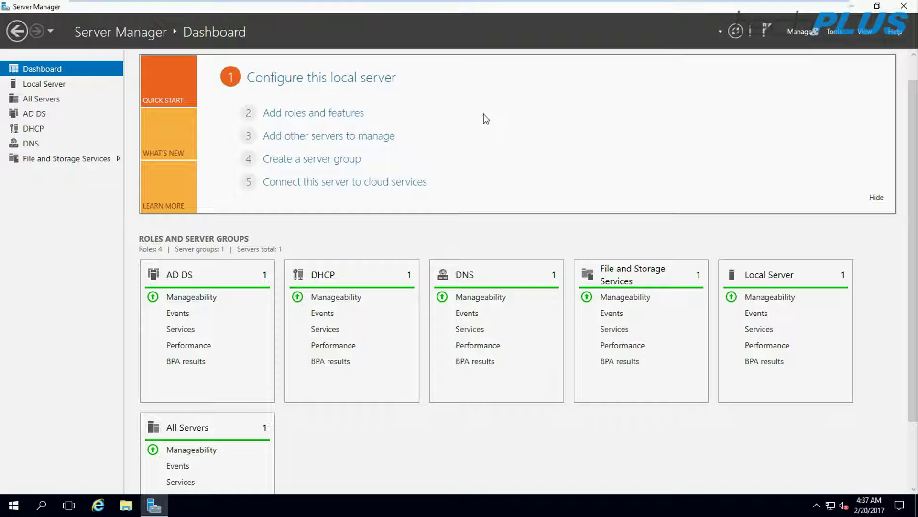
Start a role-based installation on TPLAB-DC-01.tplab.com and select Windows Deployment Services with its management tools
left_click(326, 114)
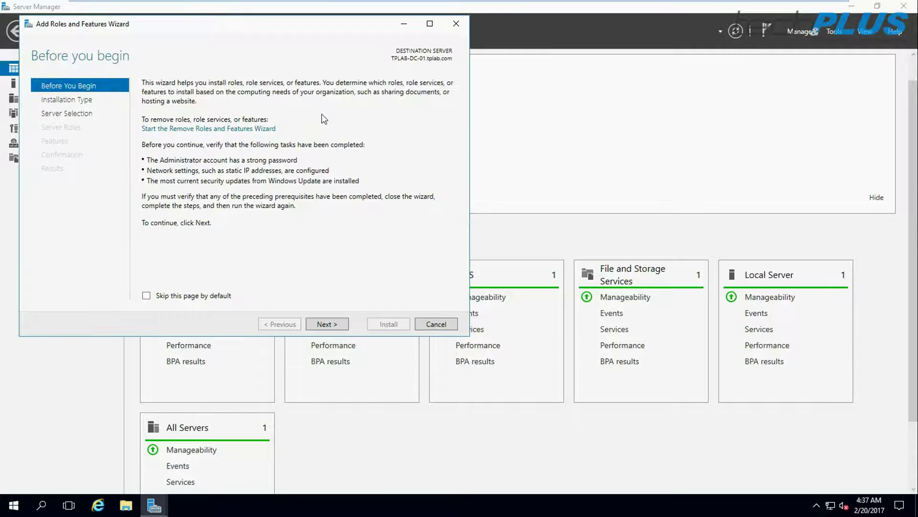
left_click(325, 325)
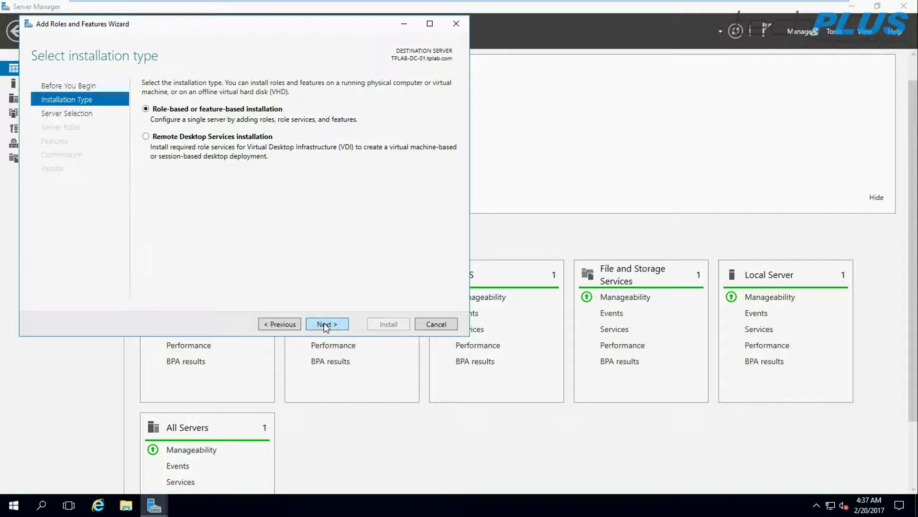
left_click(325, 325)
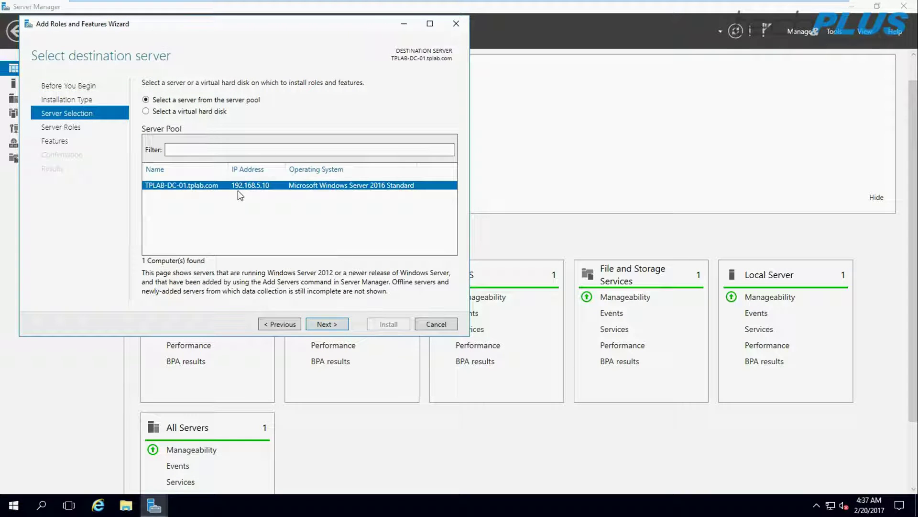
left_click(326, 325)
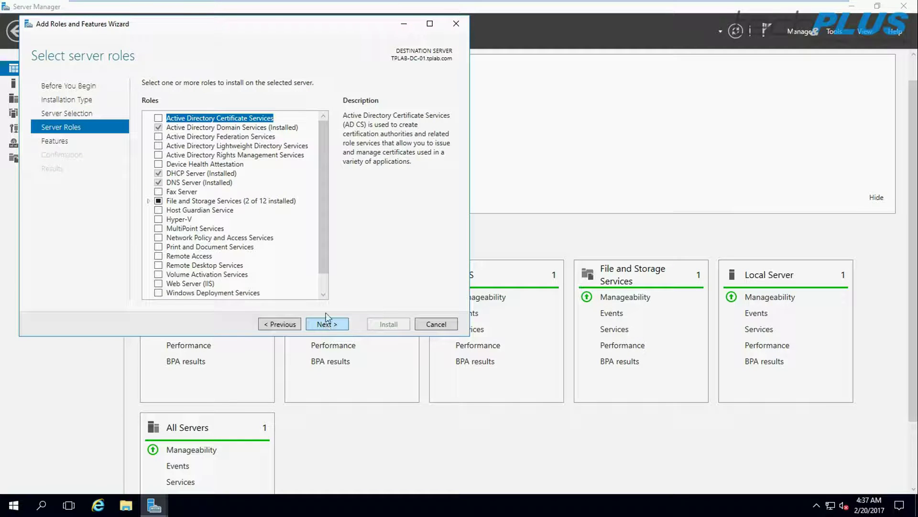
scroll(265, 241, "down", 1)
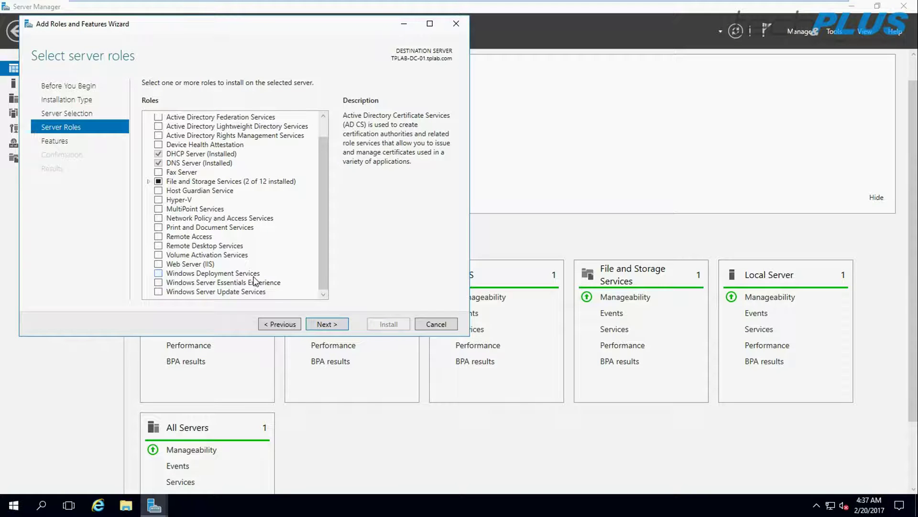
left_click(158, 273)
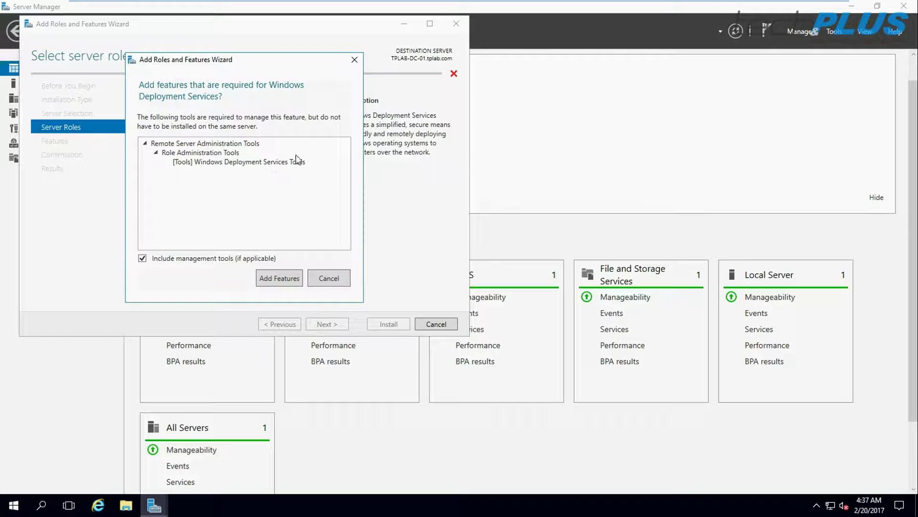
left_click(275, 277)
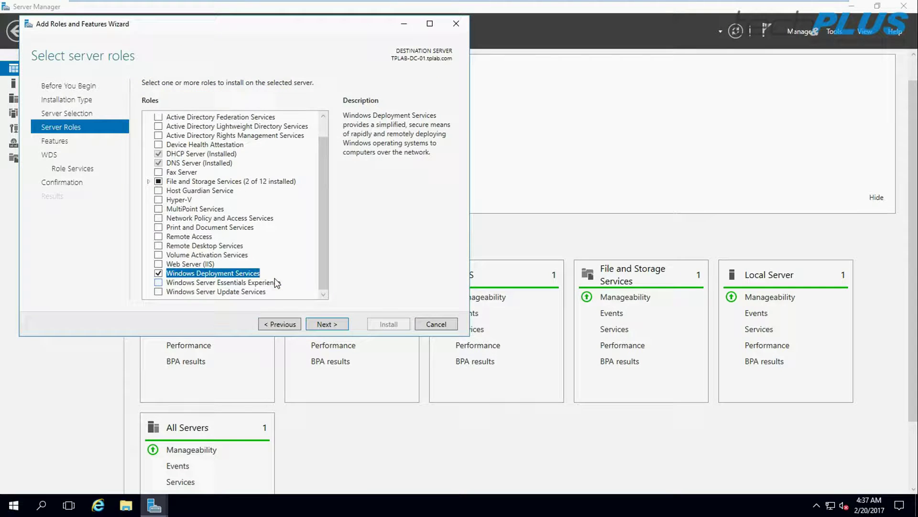
Keep the Deployment Server and Transport Server role services, allow automatic restarts, and begin installing
left_click(321, 324)
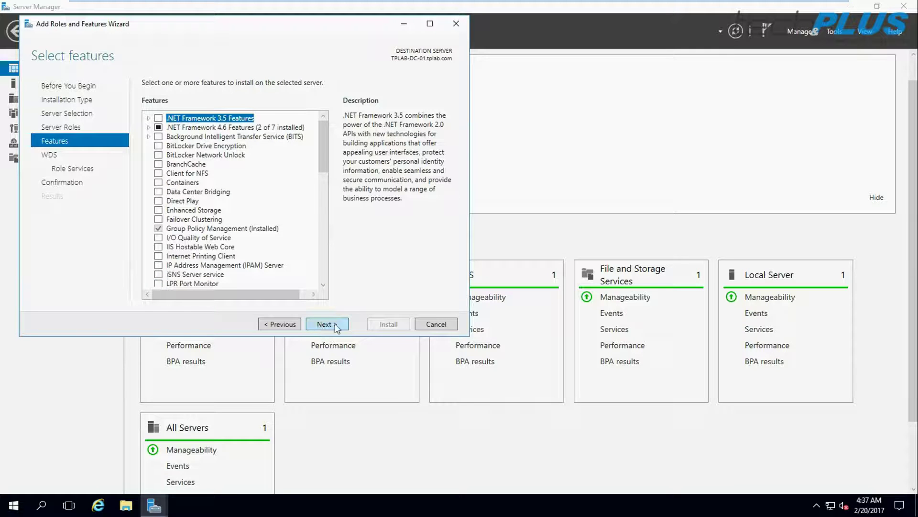
left_click(329, 324)
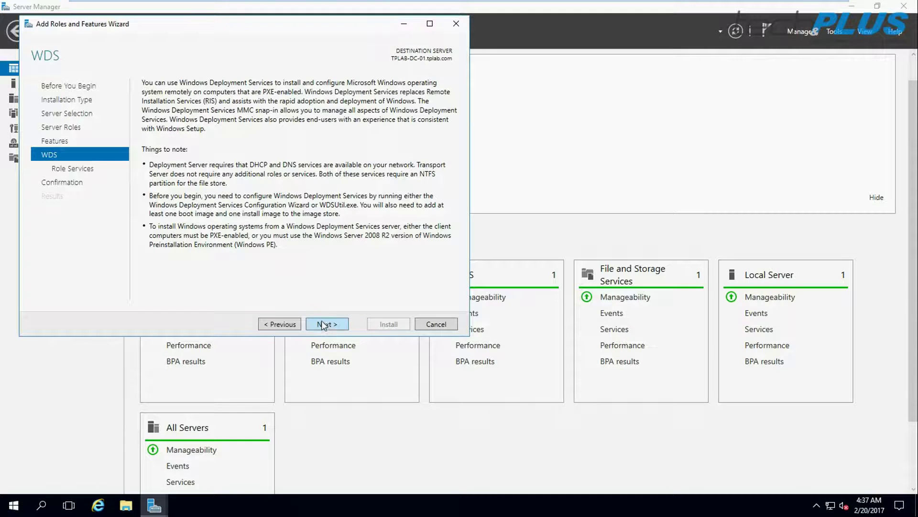
left_click(327, 326)
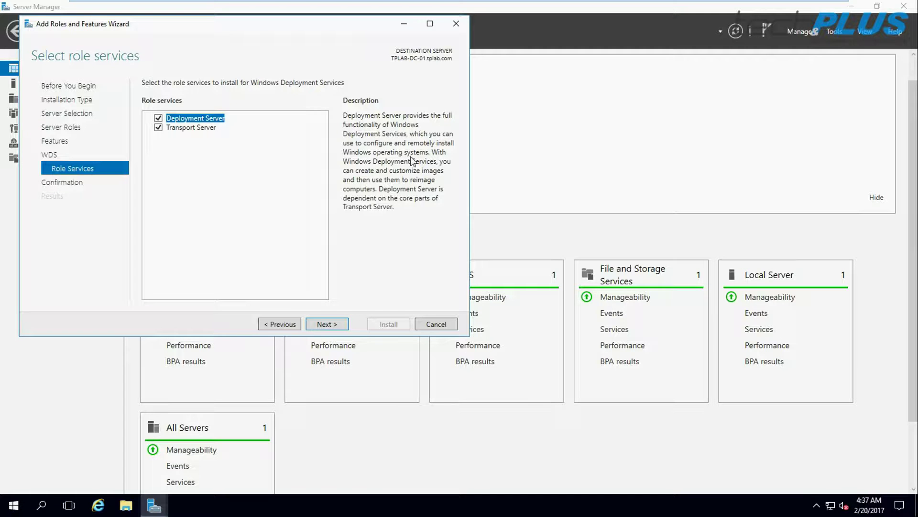
left_click(190, 129)
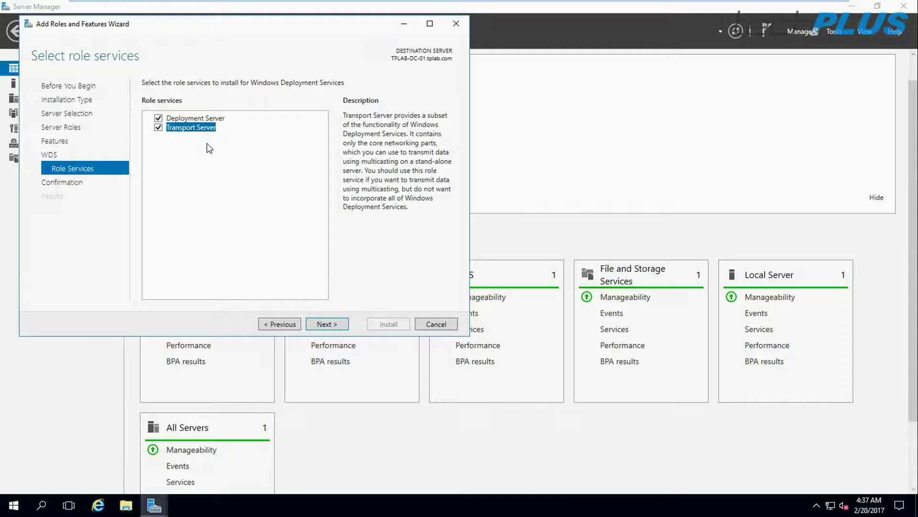
left_click(326, 324)
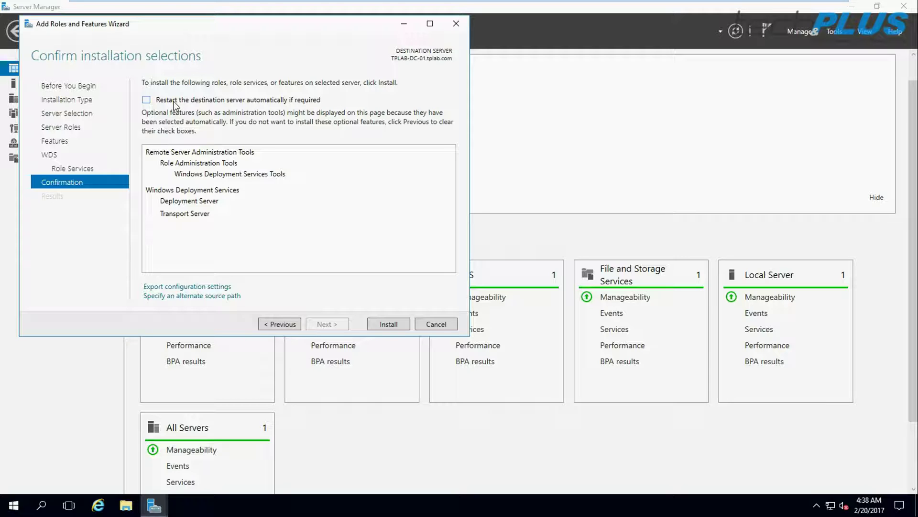
left_click(147, 100)
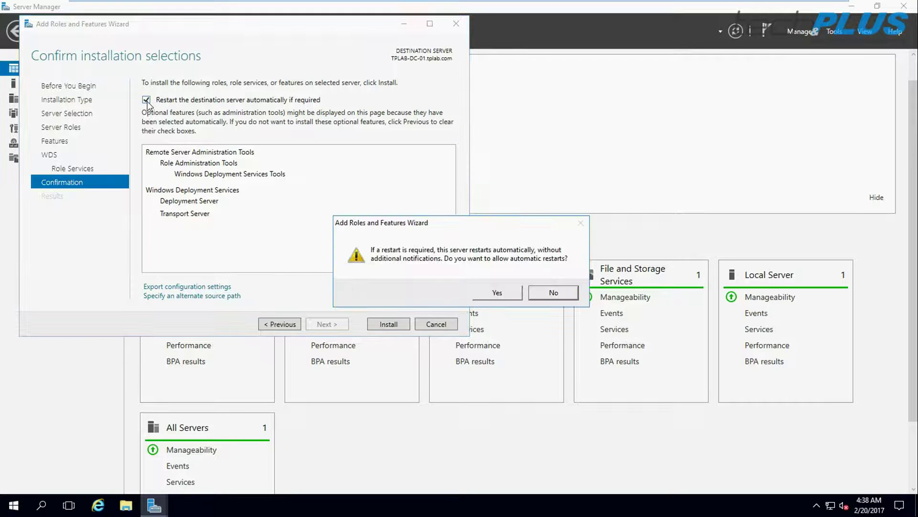
left_click(492, 292)
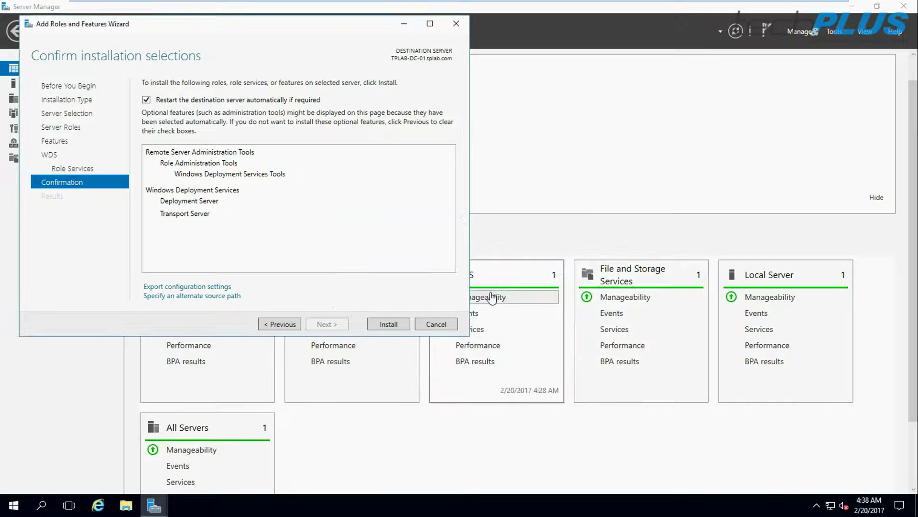
left_click(388, 325)
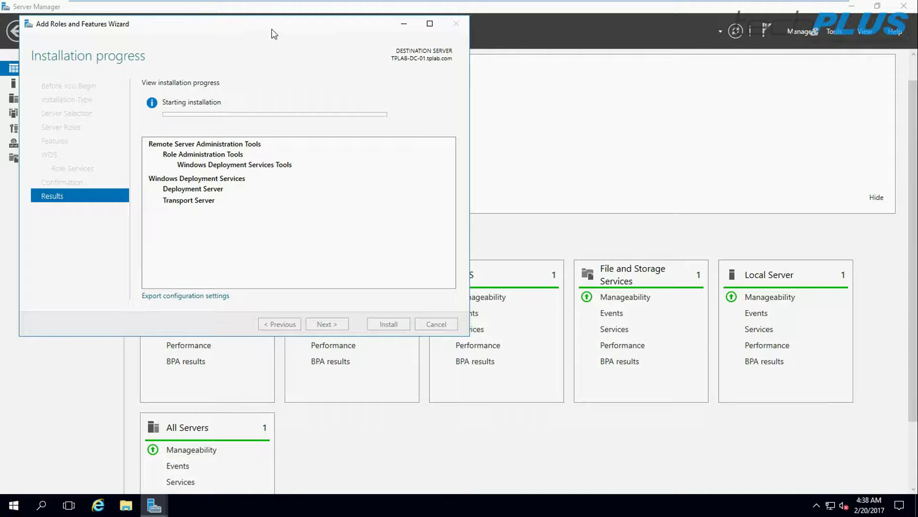
Close the completed WDS installation wizard and bring up the Tools menu
left_click_drag(271, 29, 474, 88)
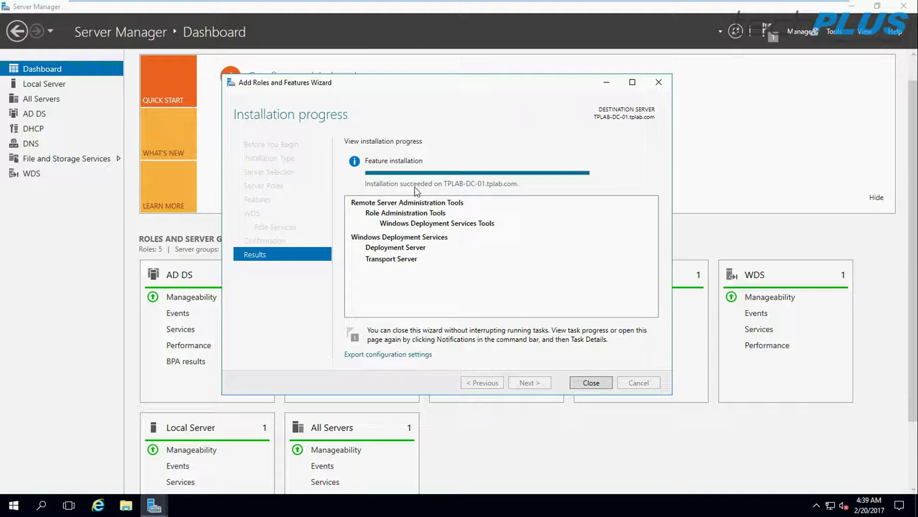
left_click(593, 382)
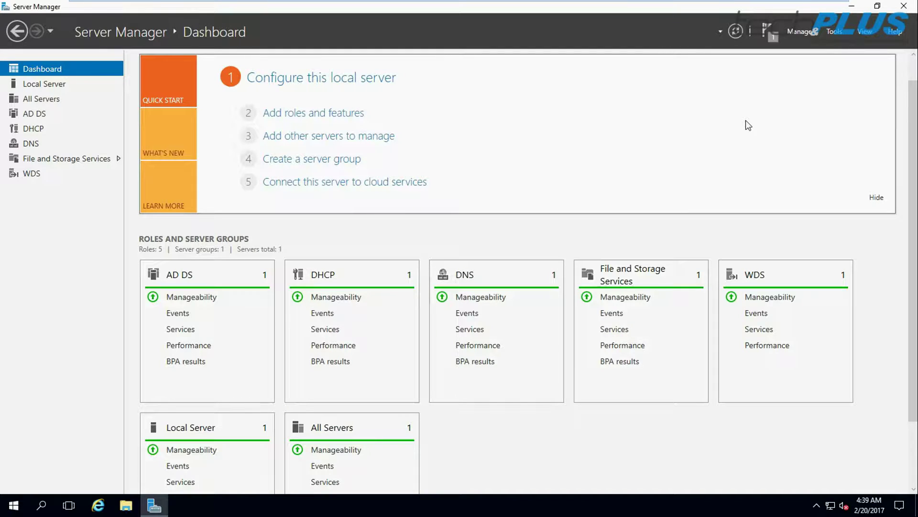
left_click(834, 32)
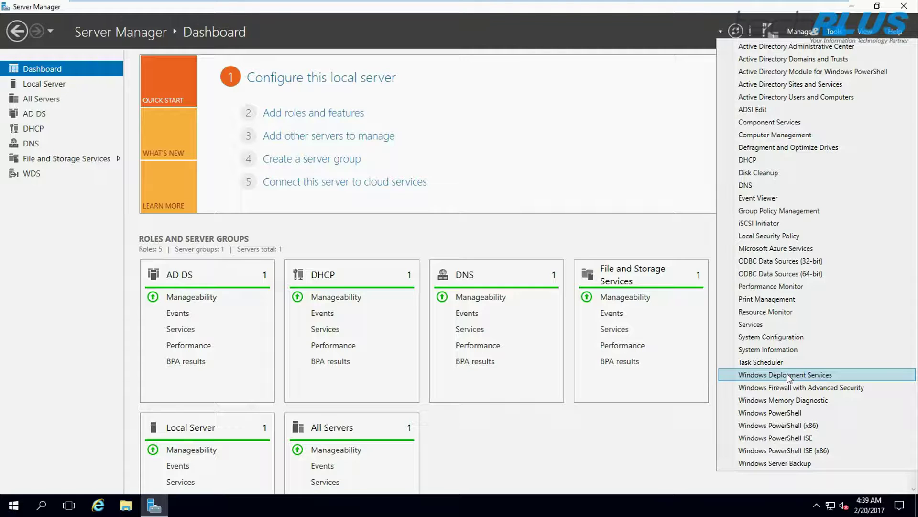
Launch the WDS console maximized and select the unconfigured TPLAB-DC-01.tplab.com server
left_click(789, 378)
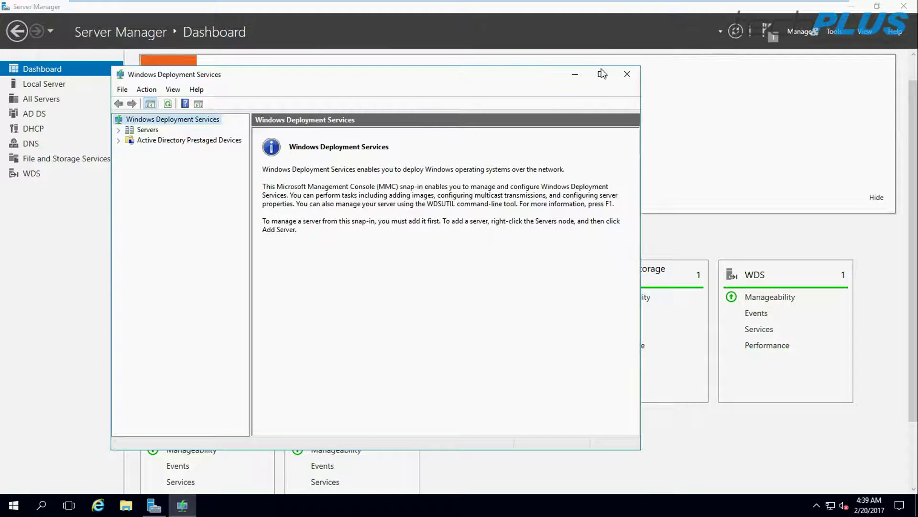
left_click(601, 74)
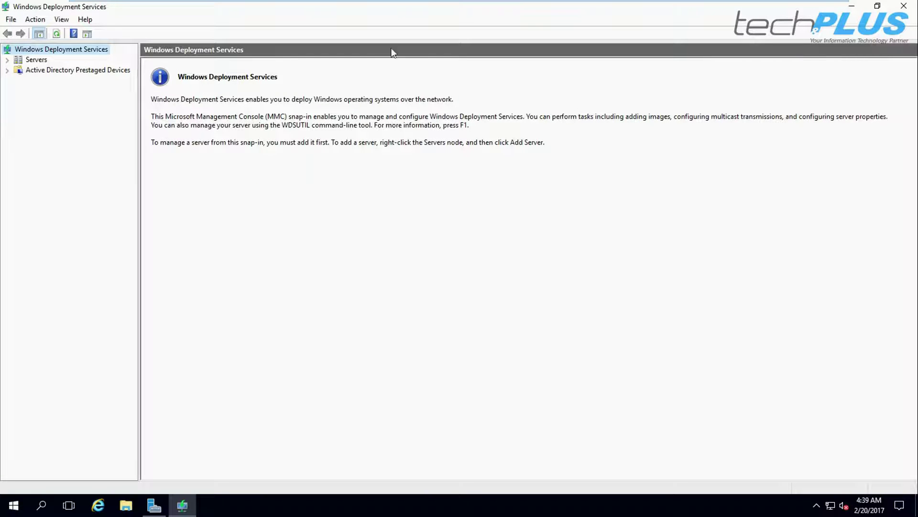
left_click(8, 61)
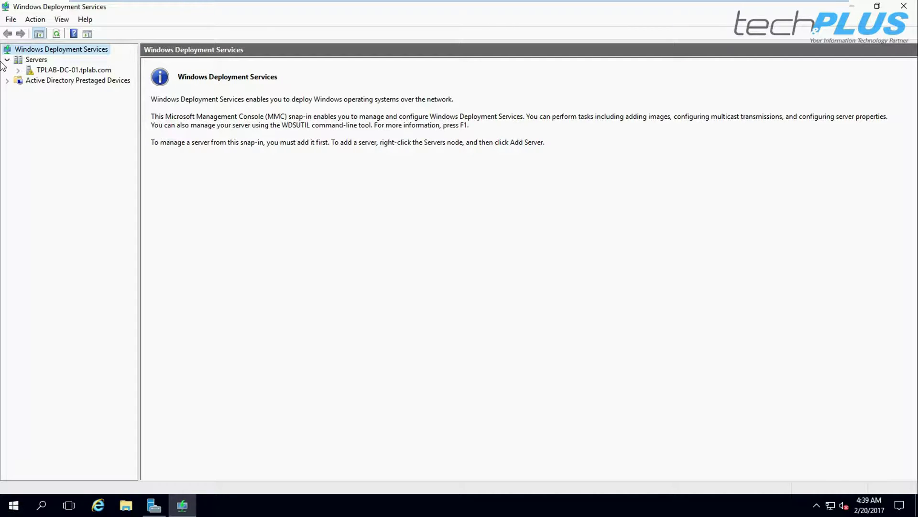
left_click(65, 71)
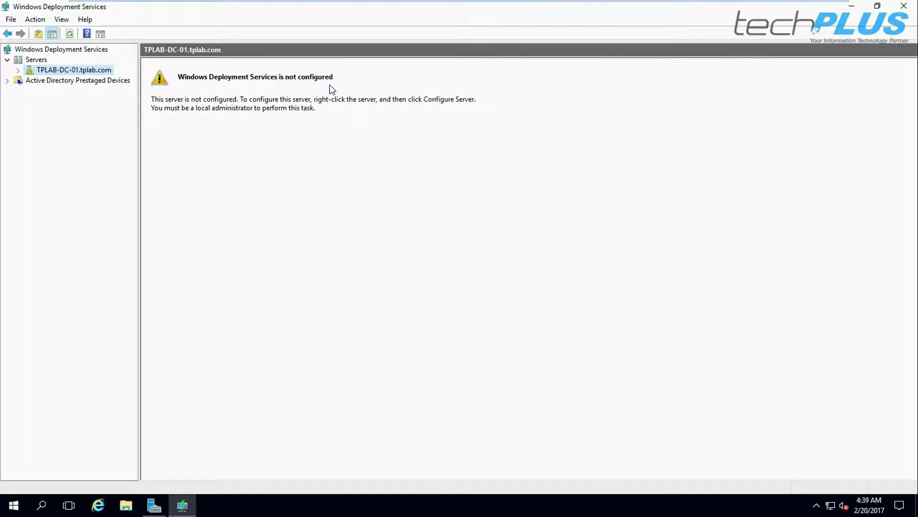
right_click(56, 72)
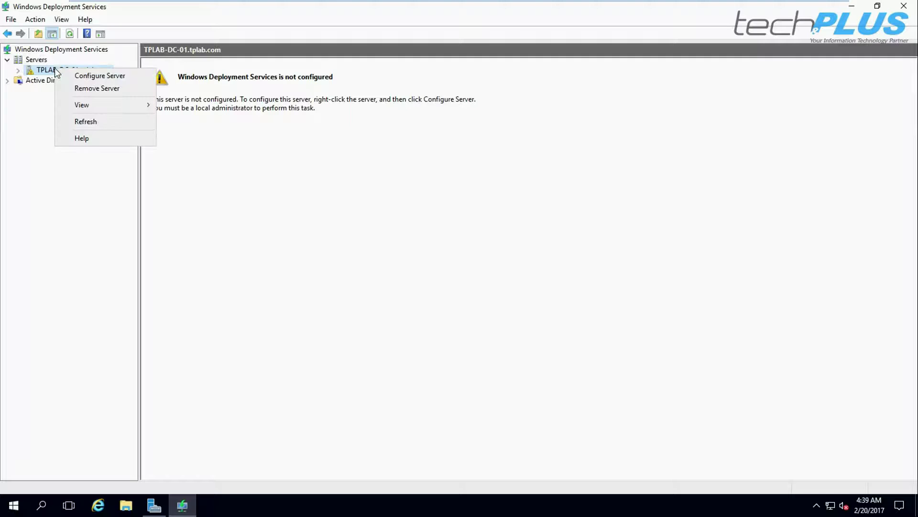
Configure the server with Active Directory integration and C:\RemoteInstall, accepting the system-volume warning
left_click(105, 78)
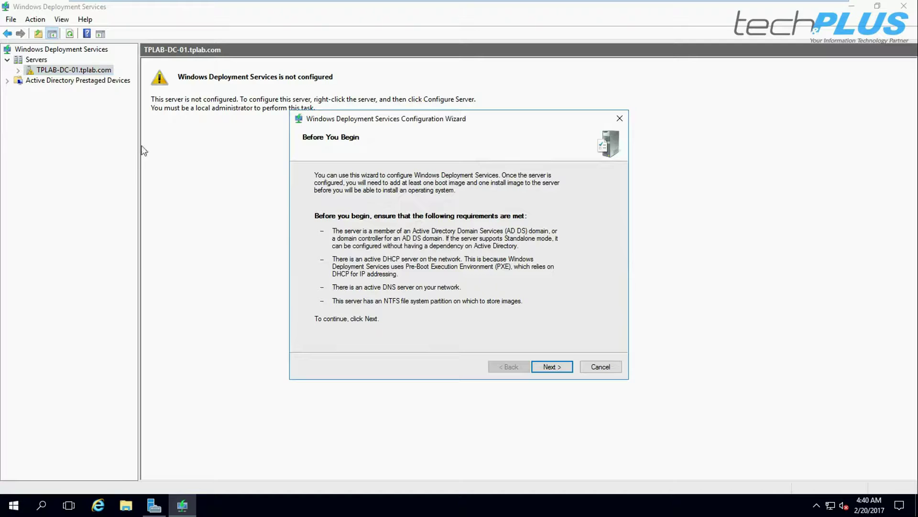
left_click(550, 366)
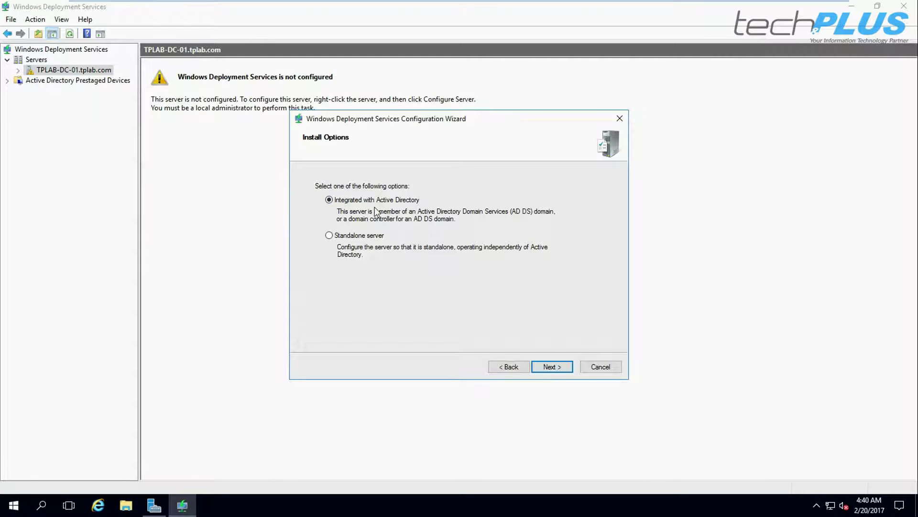
left_click(553, 366)
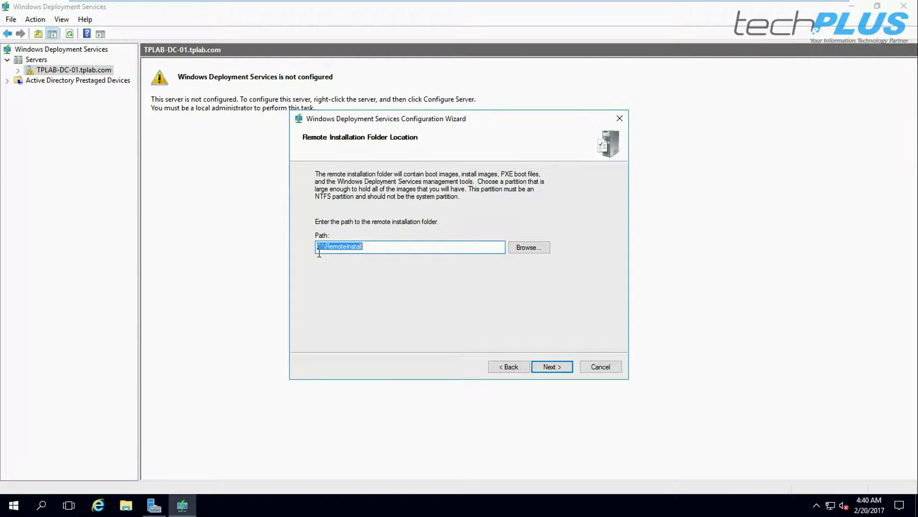
left_click(529, 254)
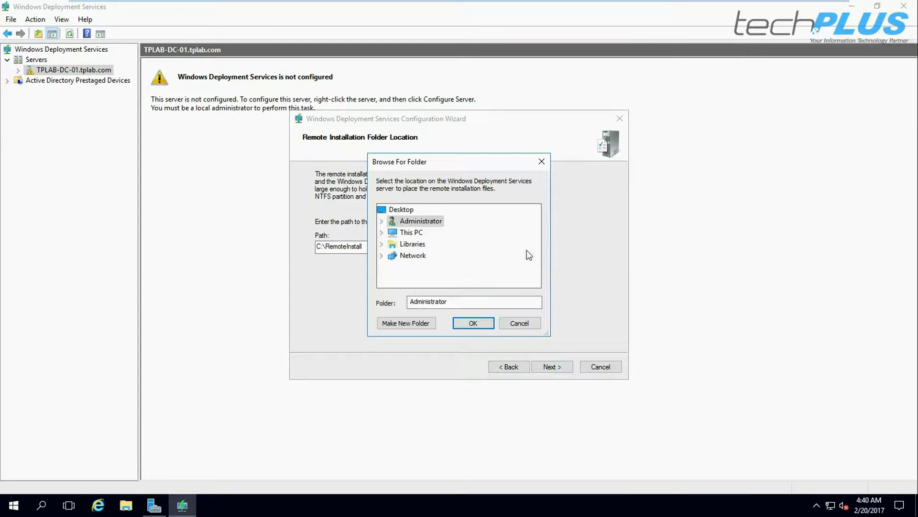
left_click(382, 232)
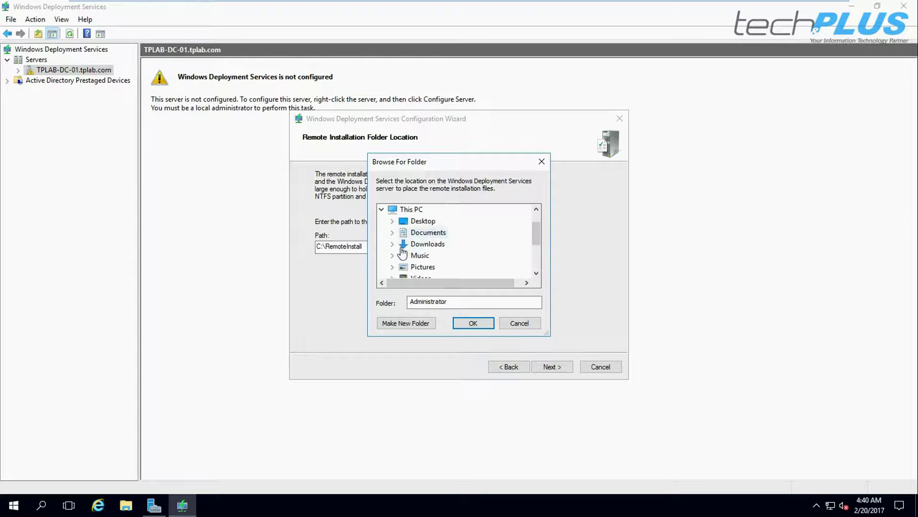
scroll(402, 252, "down", 2)
scroll(506, 284, "up", 3)
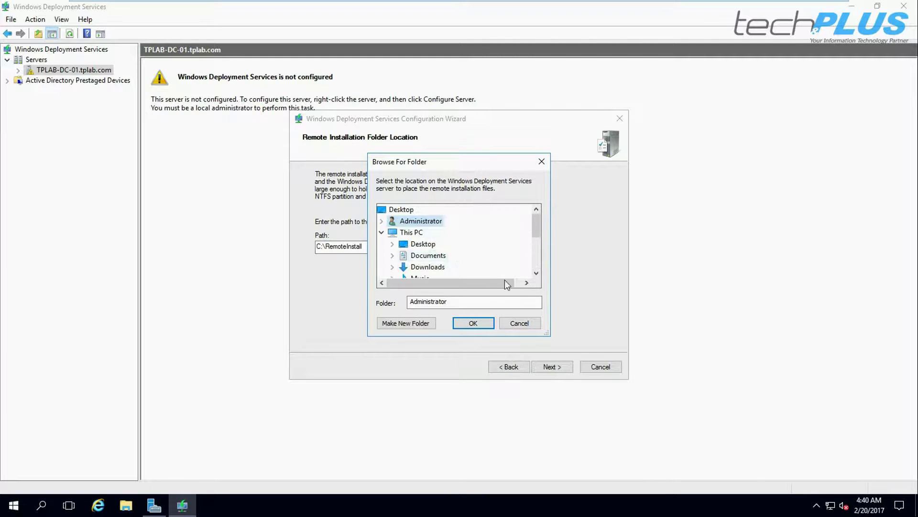
left_click(514, 323)
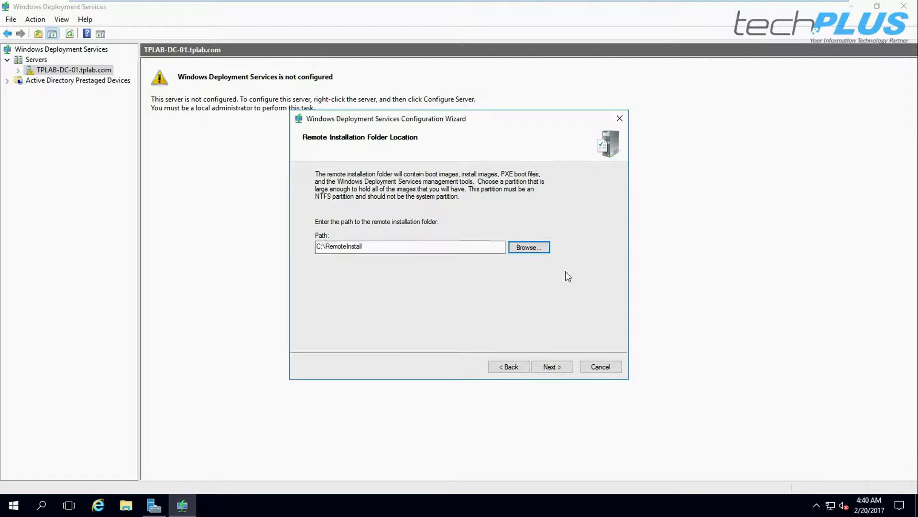
left_click(553, 368)
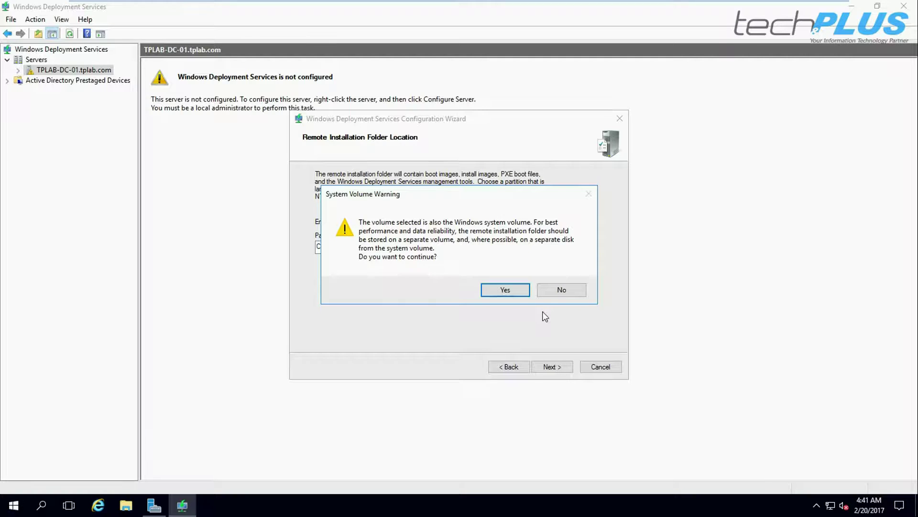
left_click(506, 291)
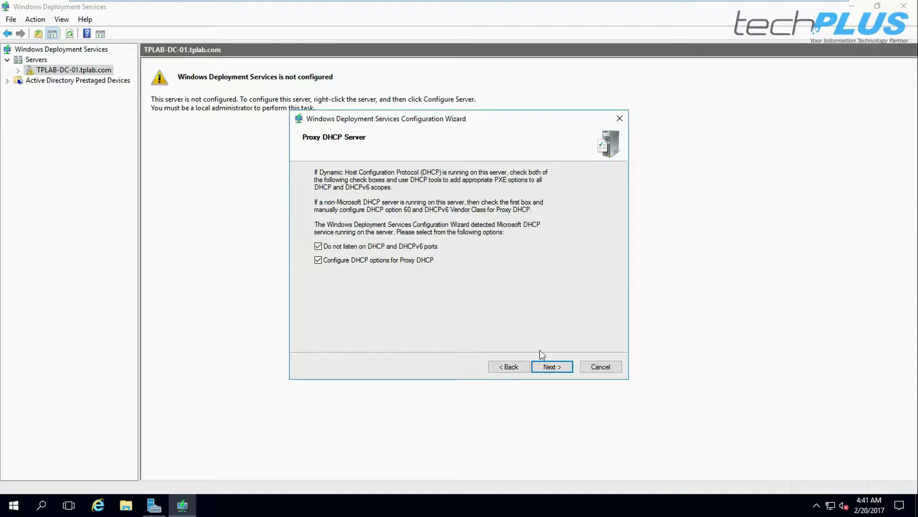
Keep the proxy DHCP defaults, respond to all clients with approval required for unknown ones, and finish
left_click(552, 369)
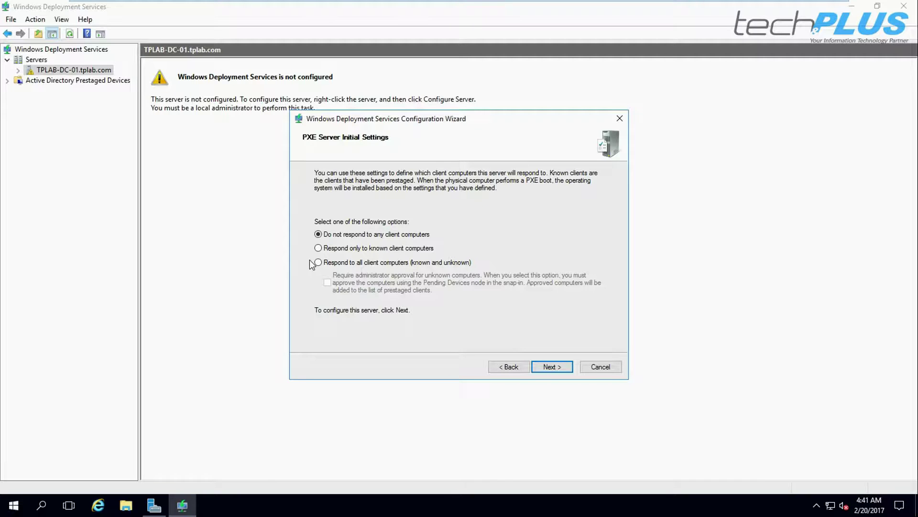
left_click(324, 264)
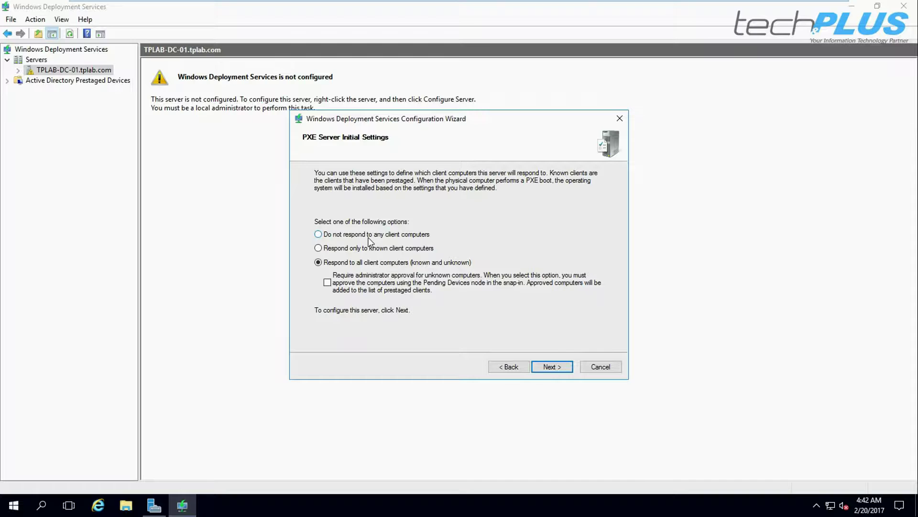
left_click(328, 283)
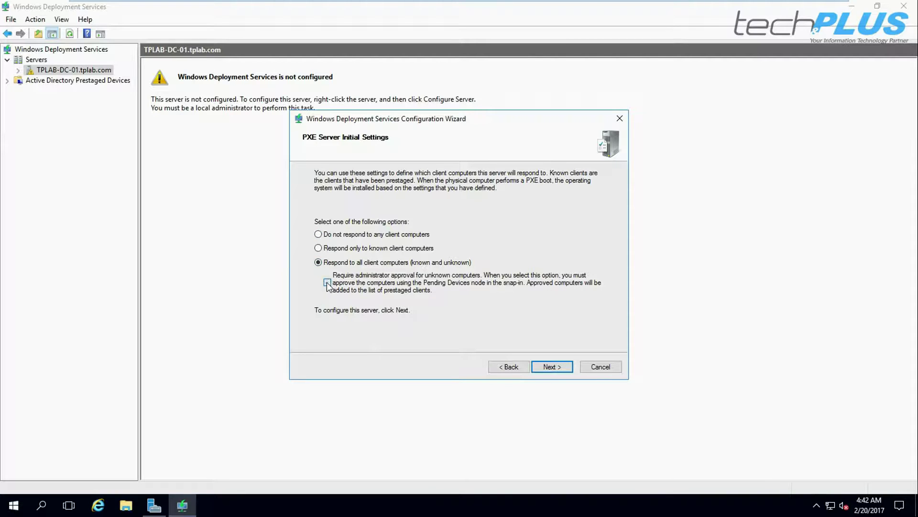
left_click(552, 366)
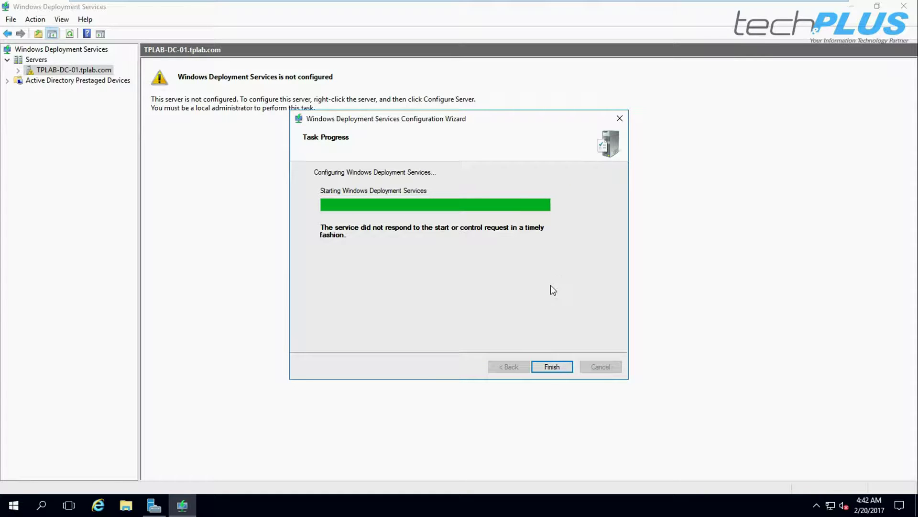
left_click(552, 367)
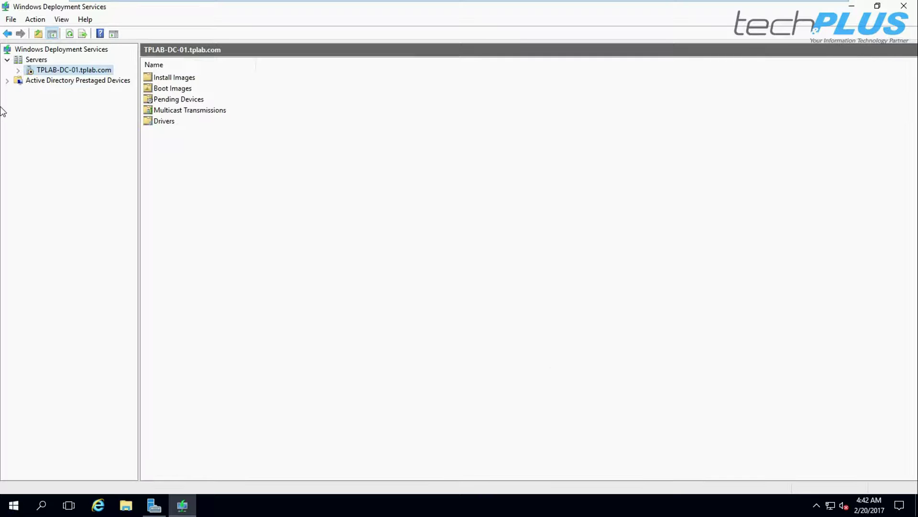
Start the Windows Deployment Services service on the server
right_click(49, 70)
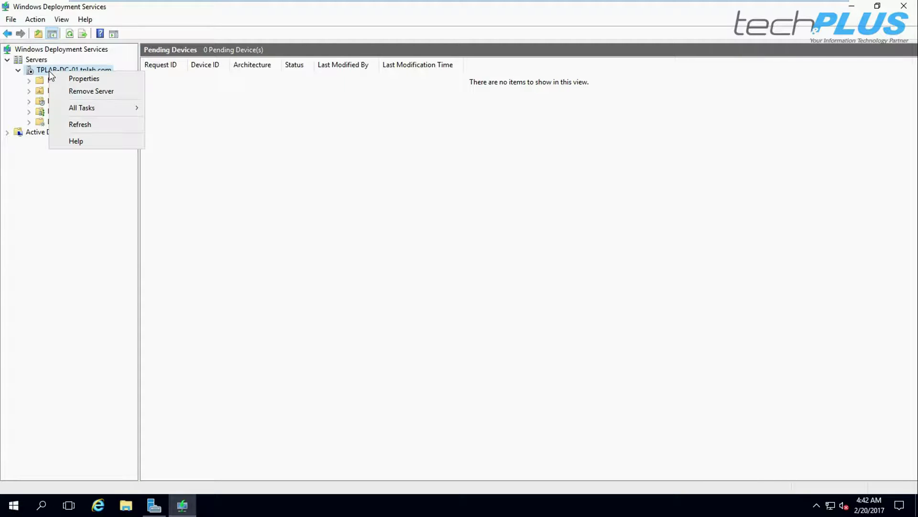
mouse_move(127, 107)
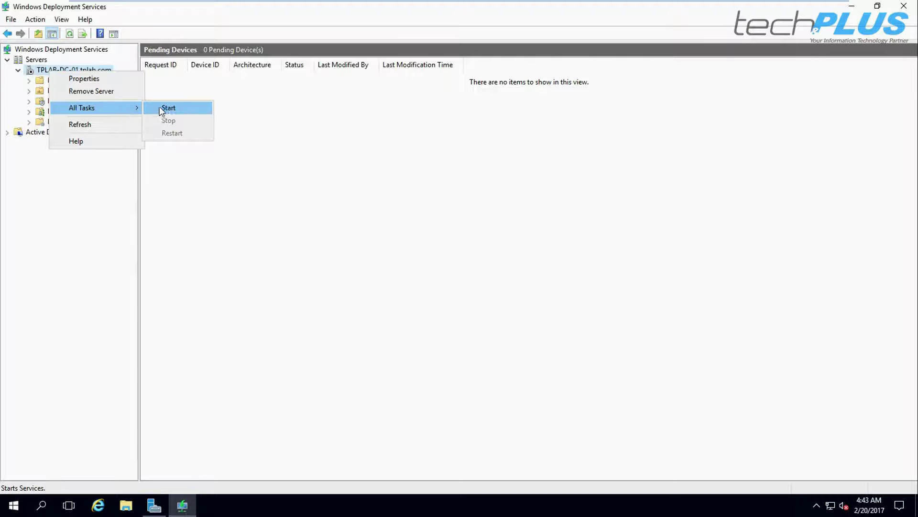
left_click(172, 108)
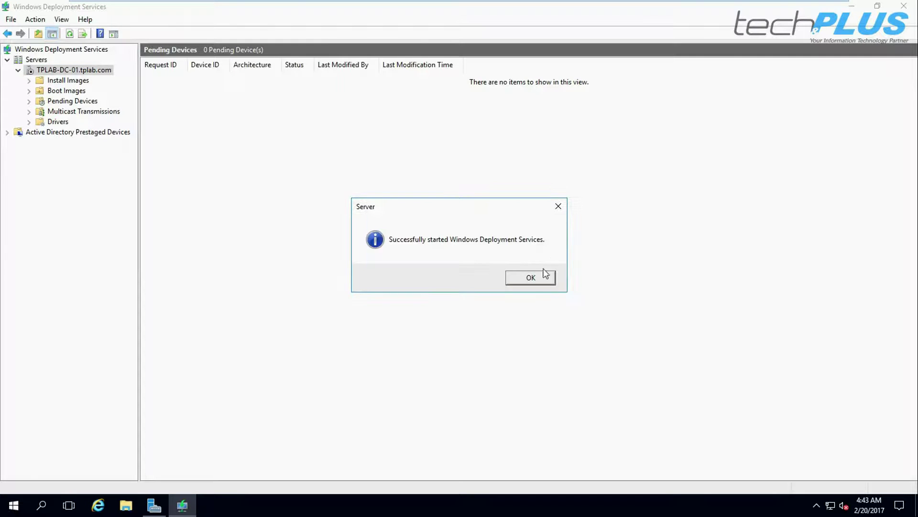
left_click(531, 279)
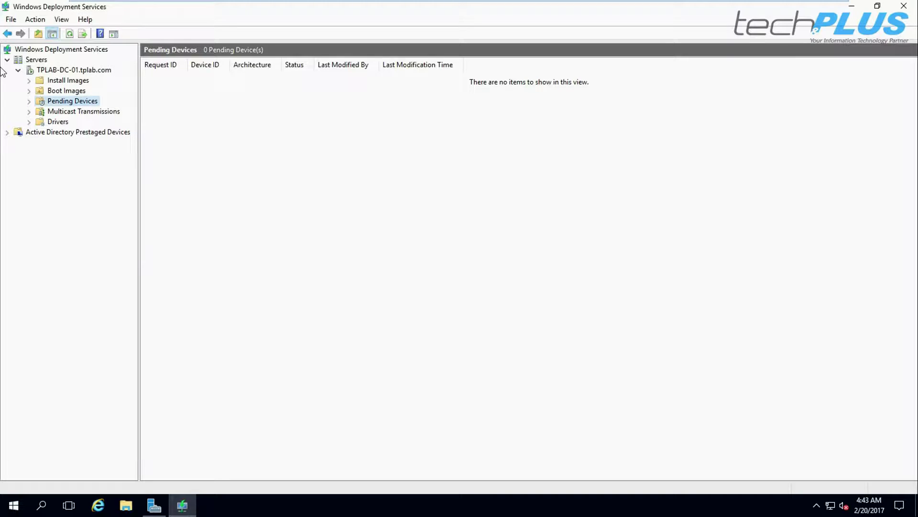
Review Install Images, Boot Images, Pending Devices, Multicast Transmissions and Drivers, then minimize the console
left_click(70, 82)
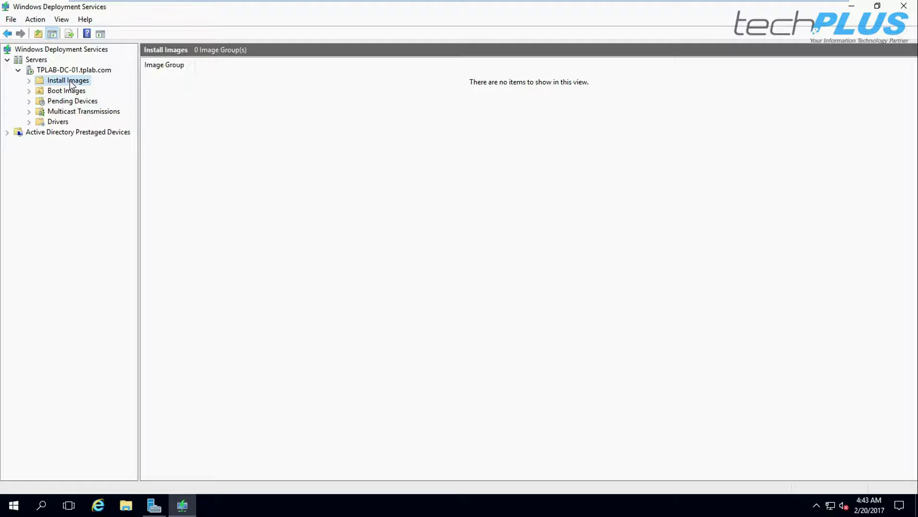
left_click(63, 94)
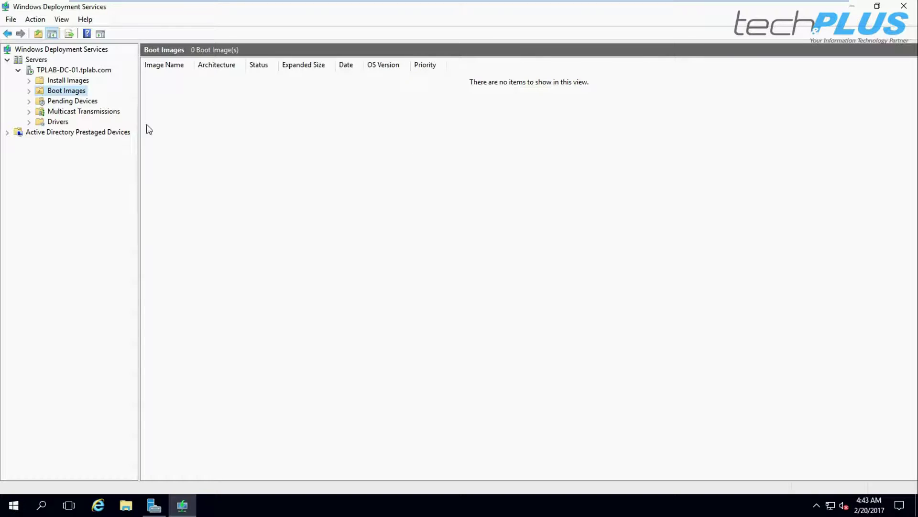
left_click(70, 102)
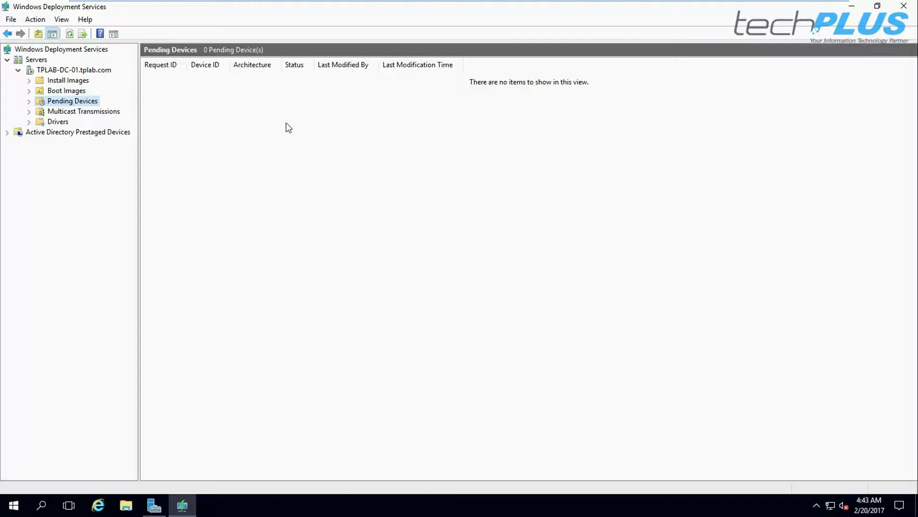
left_click(77, 111)
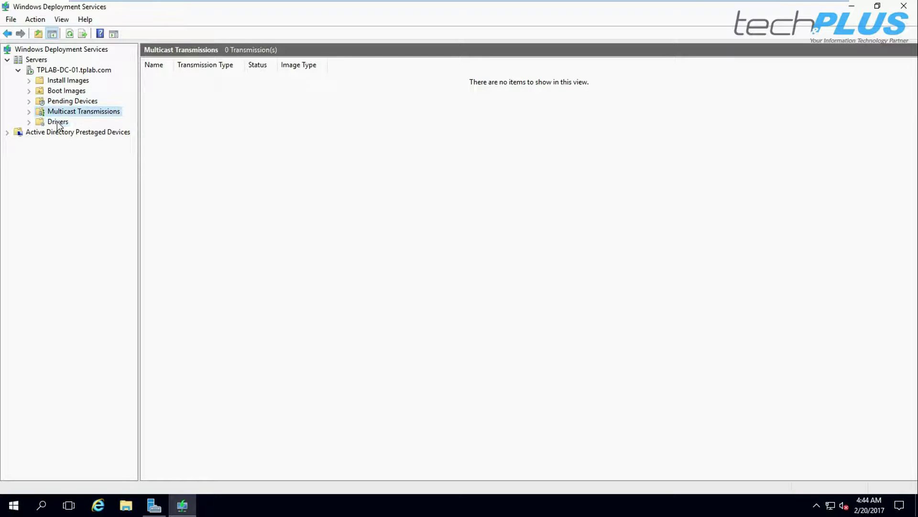
left_click(57, 122)
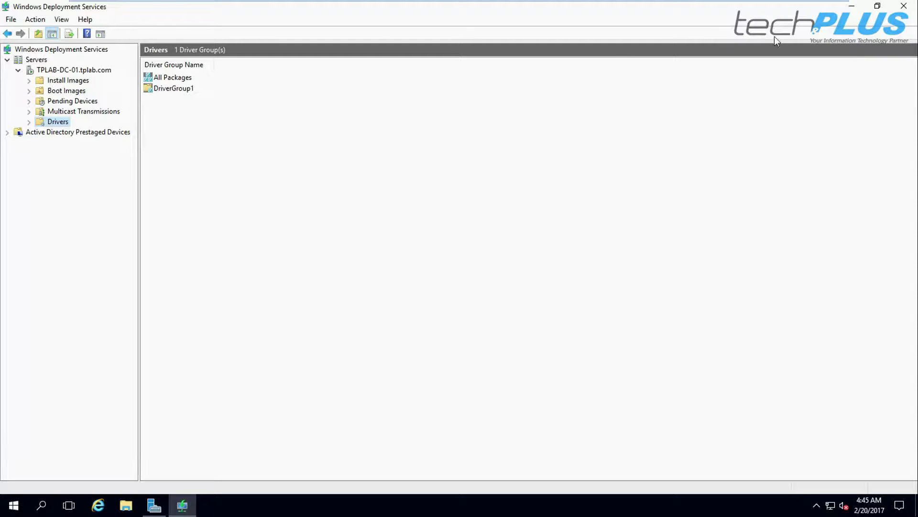
left_click(852, 6)
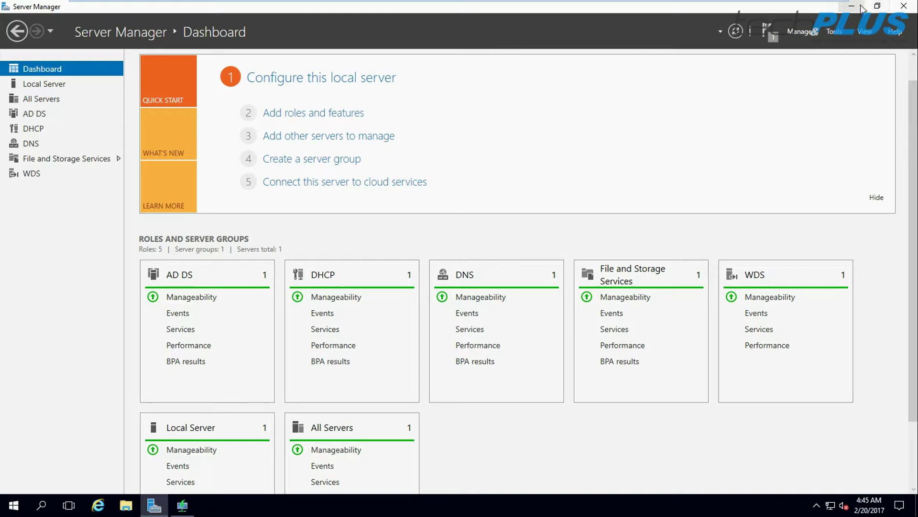
Open This PC from the desktop, then return to the WDS console's empty Boot Images folder
left_click(860, 7)
double_click(22, 19)
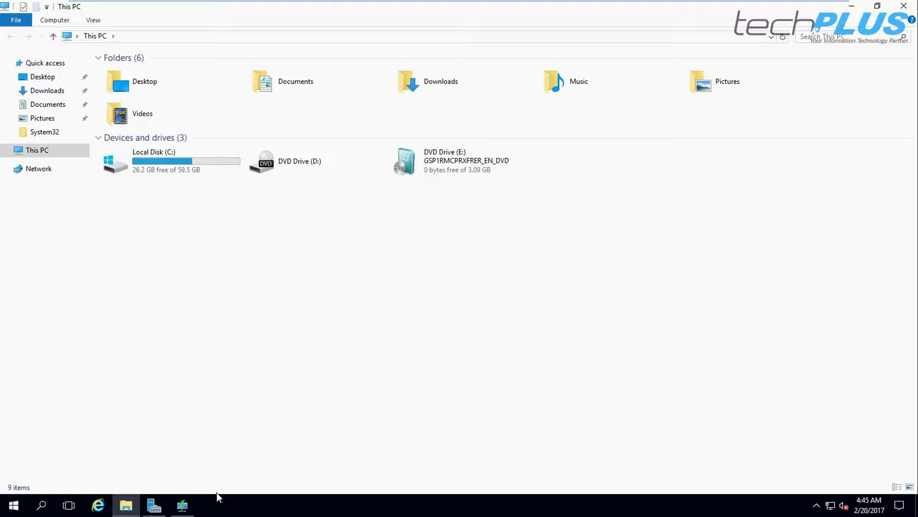
left_click(183, 505)
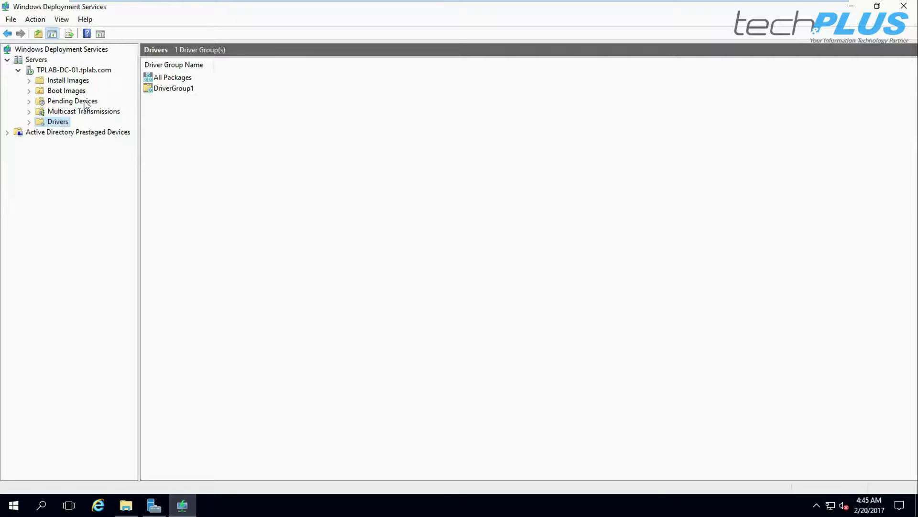
left_click(69, 90)
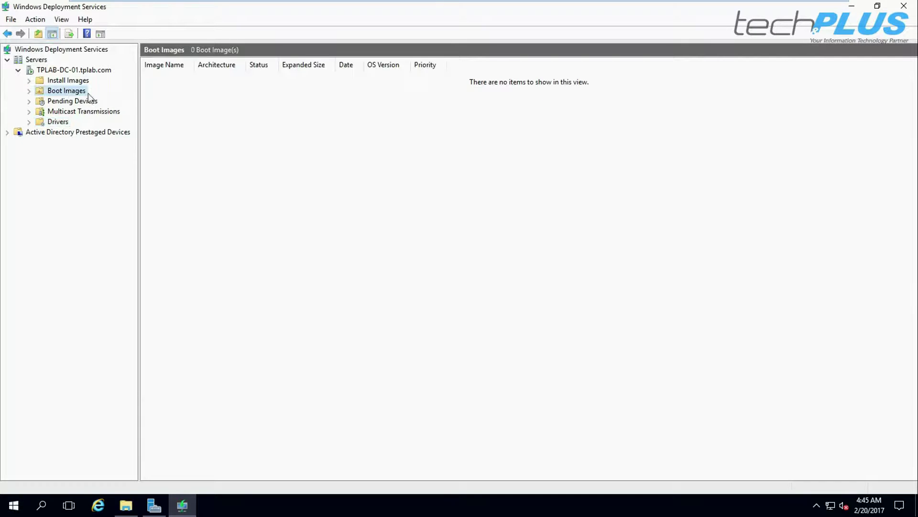
right_click(71, 91)
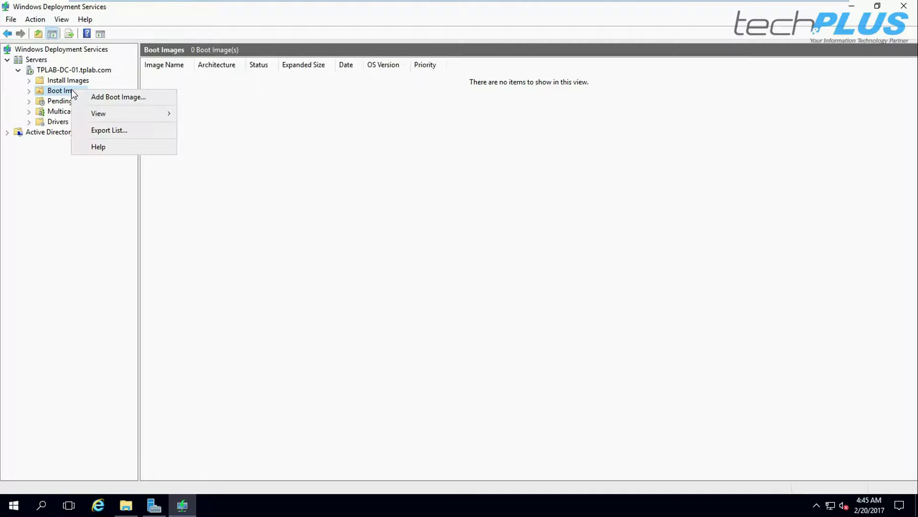
Start adding a boot image and choose E:\sources\boot.wim from the DVD drive as its file
left_click(119, 97)
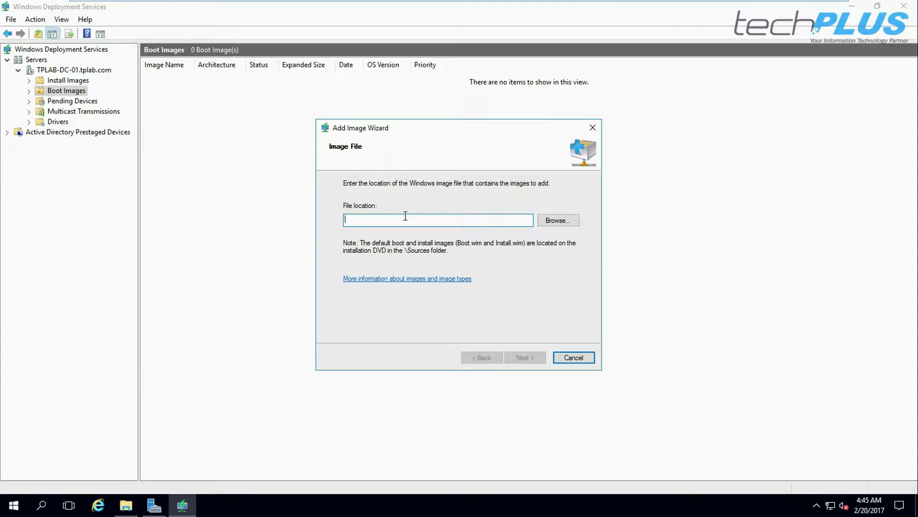
left_click(554, 219)
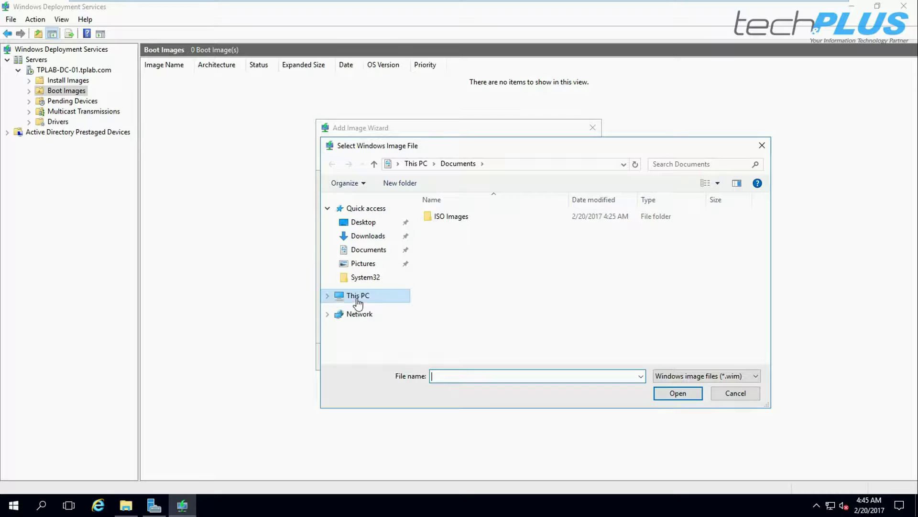
left_click(328, 296)
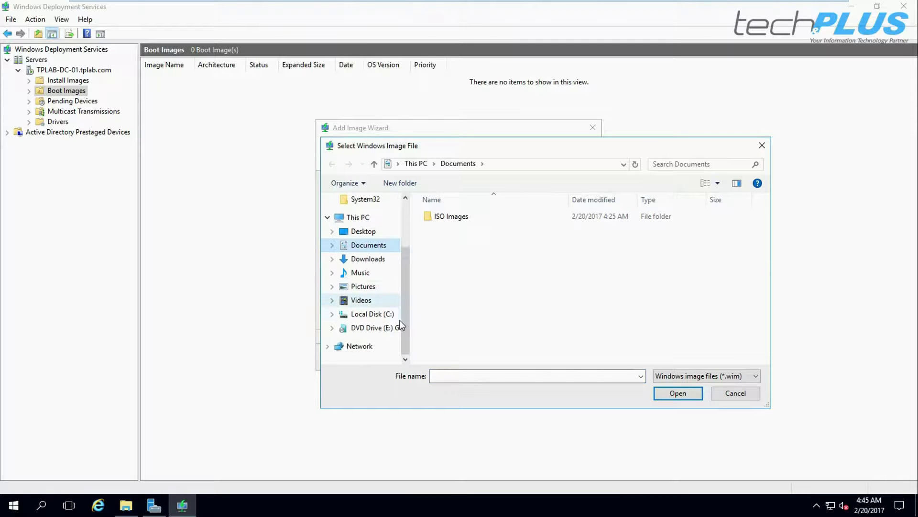
left_click(360, 331)
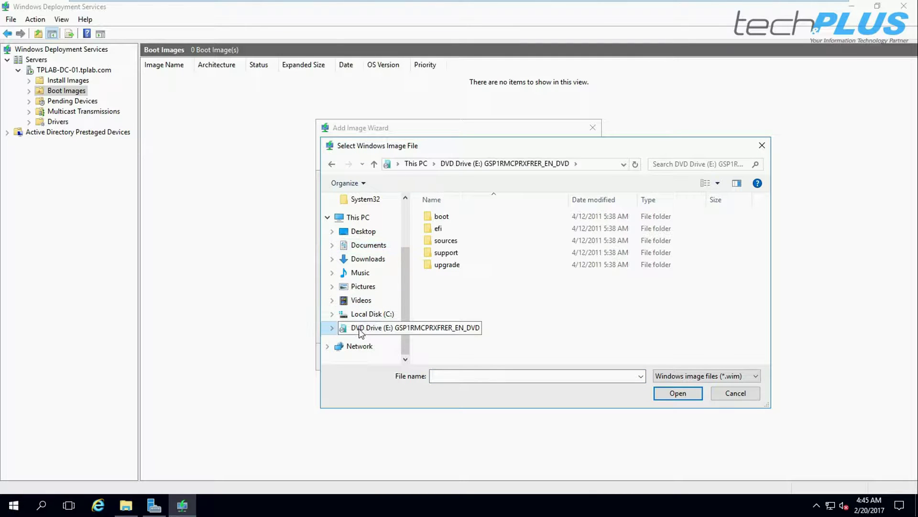
double_click(453, 242)
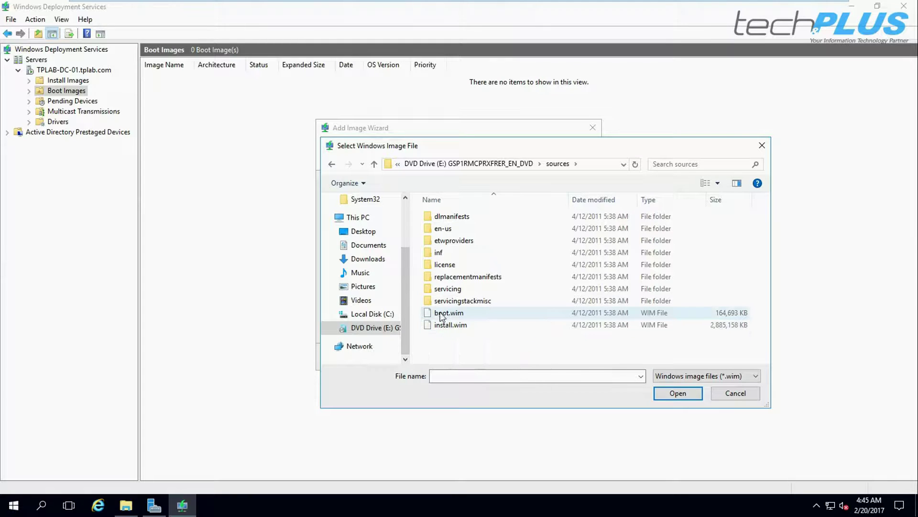
left_click(447, 316)
left_click(679, 393)
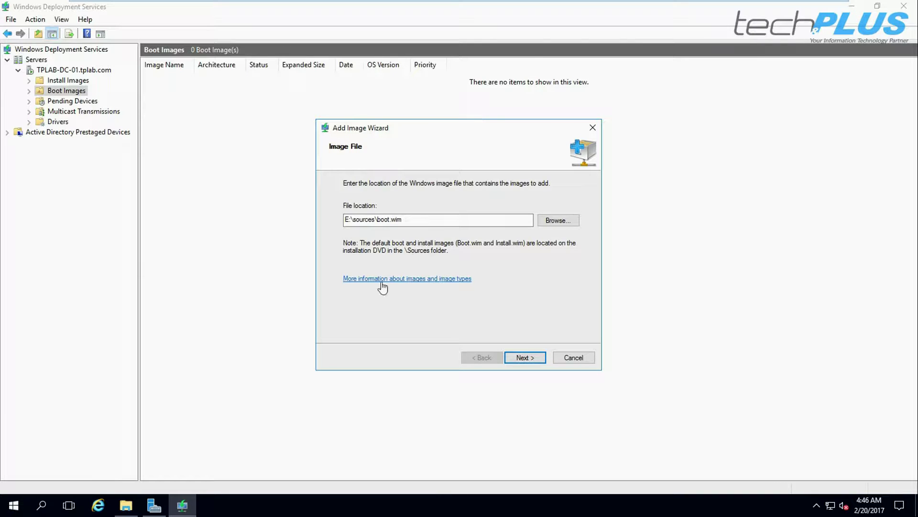
left_click(126, 506)
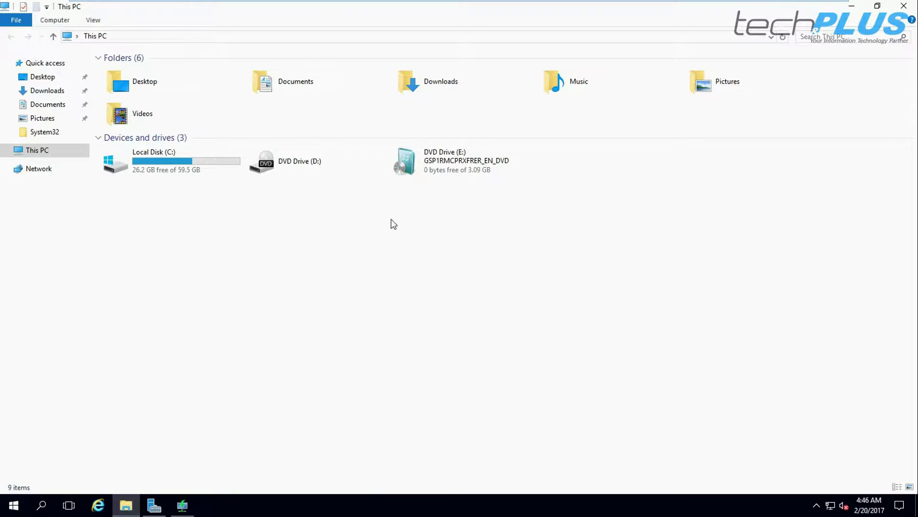
right_click(439, 160)
left_click(470, 185)
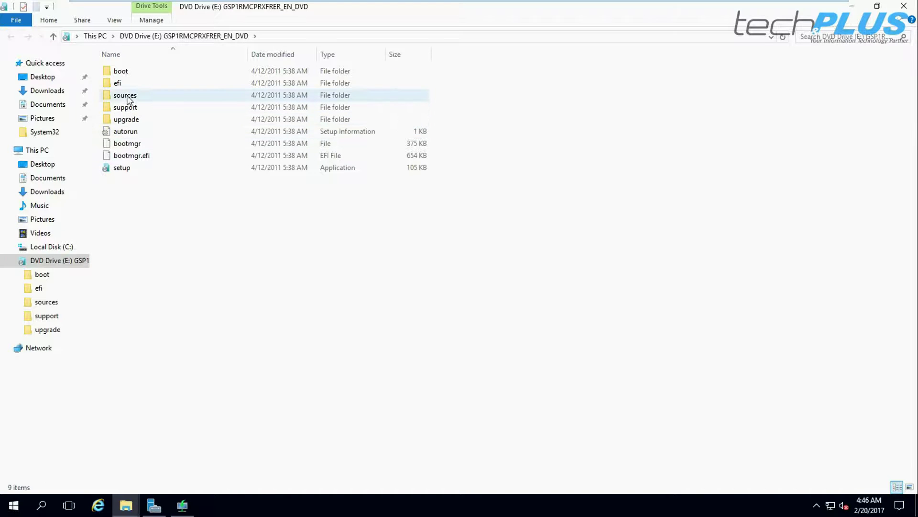
double_click(129, 95)
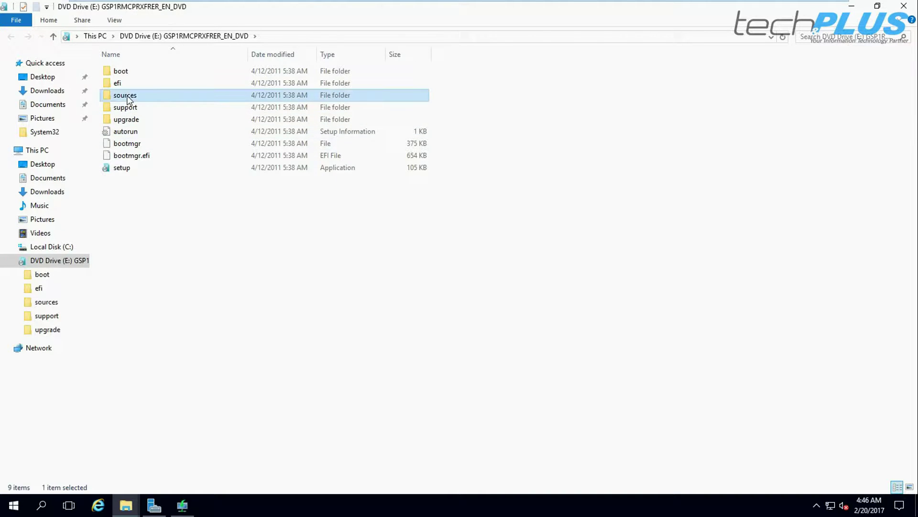
left_click(859, 36)
type(".wim")
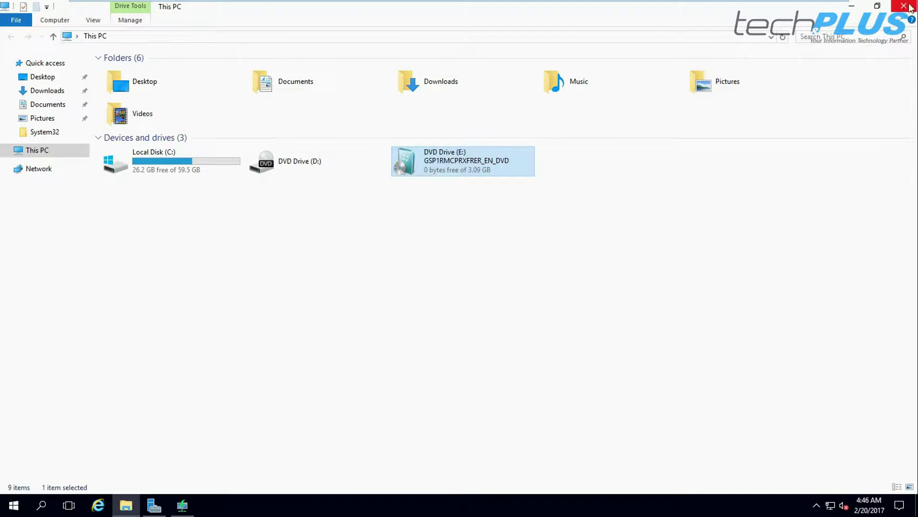
left_click(905, 7)
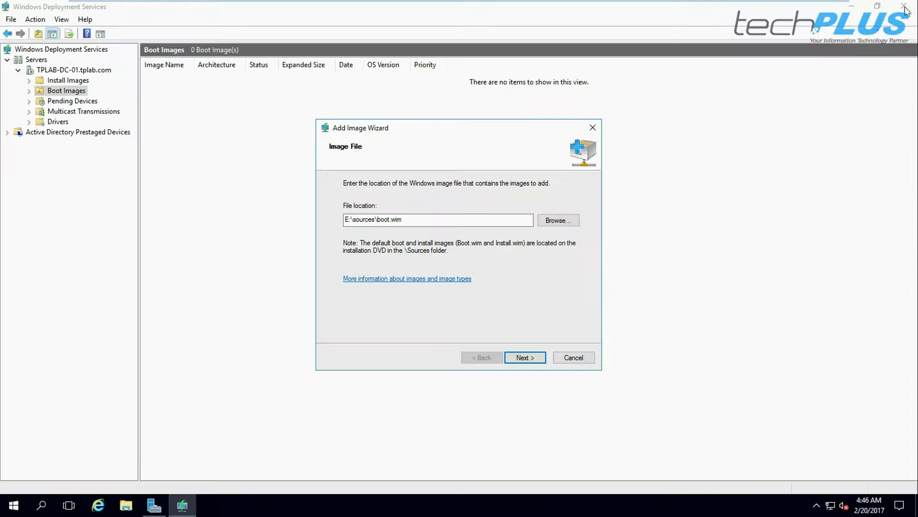
Rename the boot image to Microsoft Windows 7 Pro and update its description
left_click(522, 359)
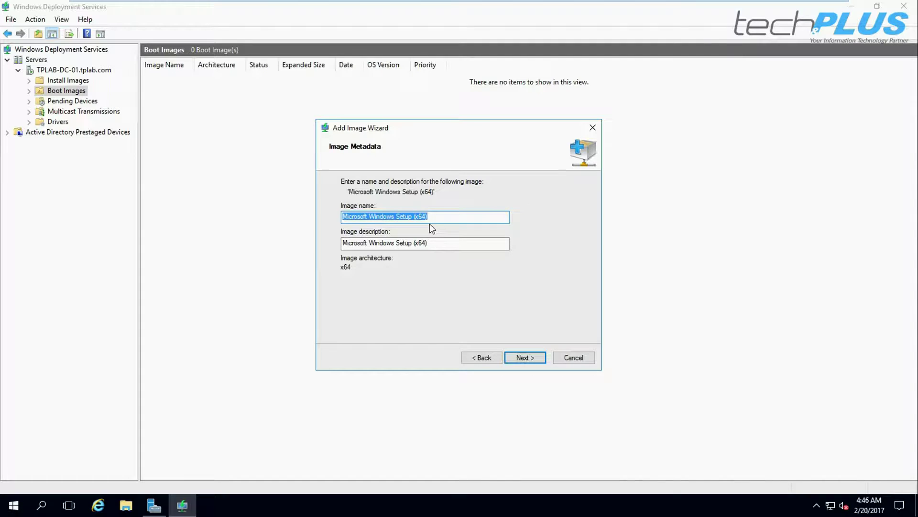
left_click(397, 215)
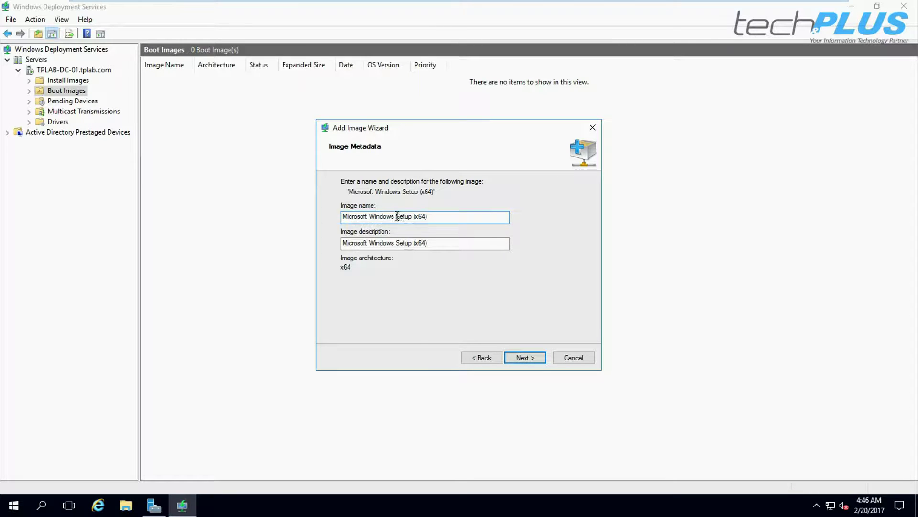
type("7 Pro")
left_click_drag(412, 217, 472, 219)
key("BackSpace")
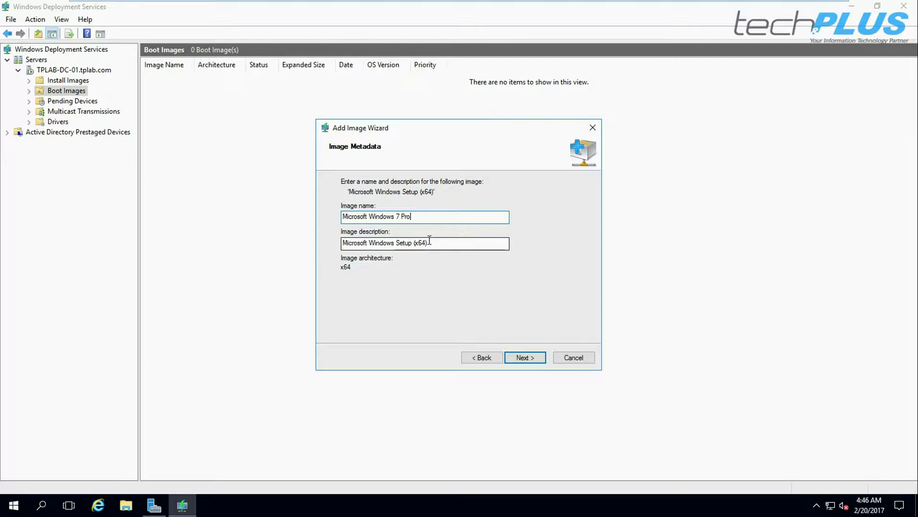
left_click_drag(432, 243, 397, 244)
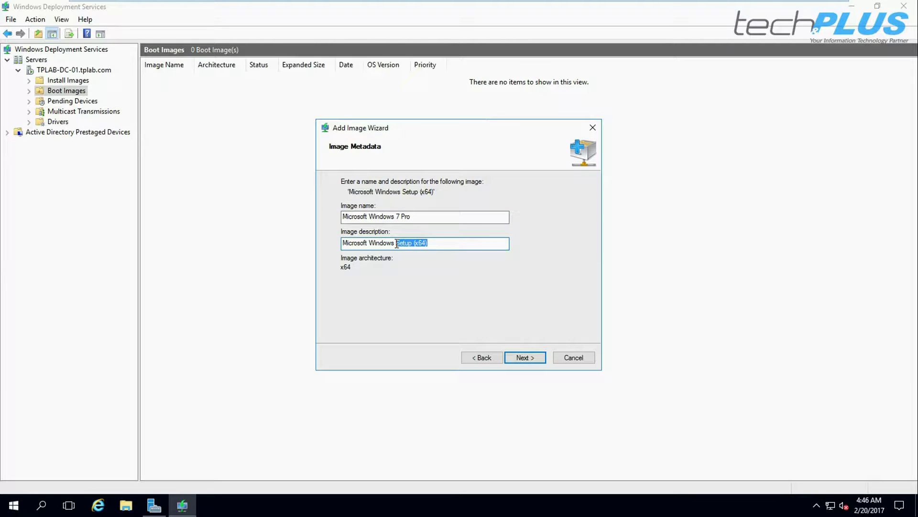
type("7 T")
Confirm the summary, add the boot image to the server, and finish the wizard
left_click(523, 360)
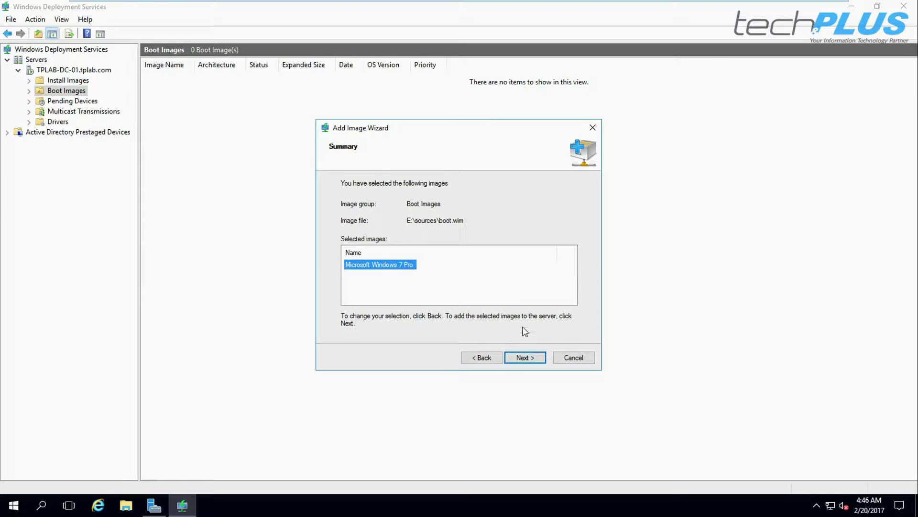
left_click(526, 363)
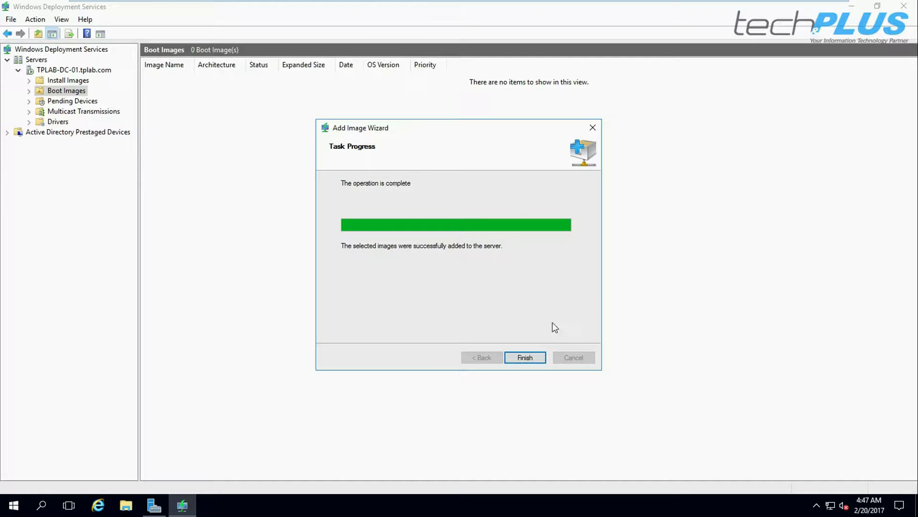
left_click(525, 357)
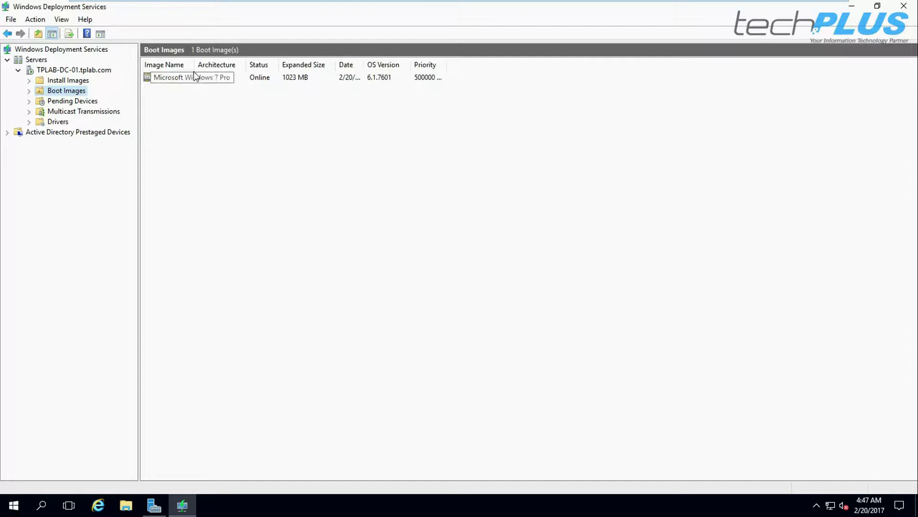
Resize the Image Name column to show Microsoft Windows 7 Pro, then select the empty Install Images folder
left_click_drag(195, 67, 287, 67)
left_click(217, 79)
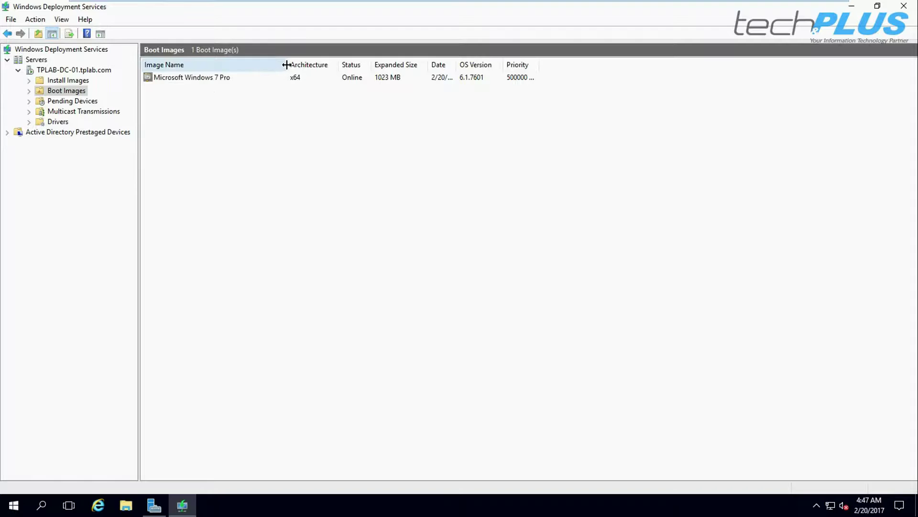
left_click_drag(266, 64, 251, 64)
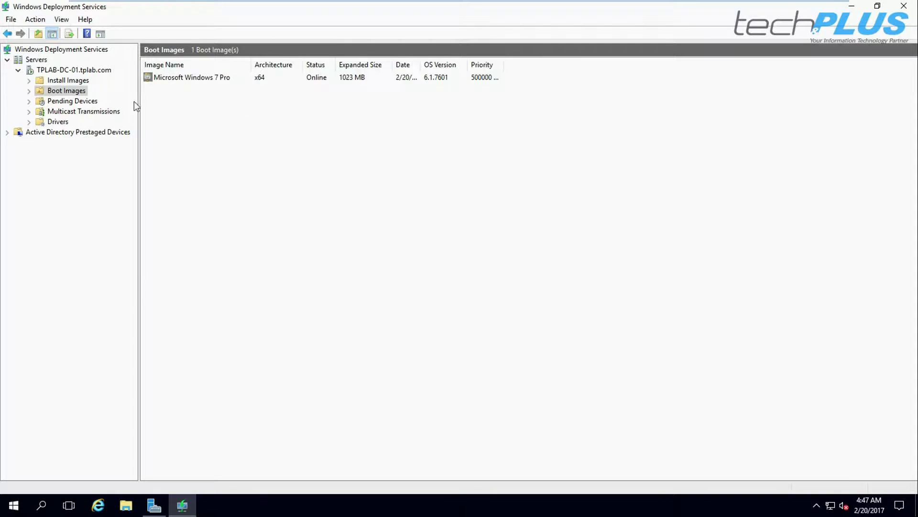
left_click(78, 83)
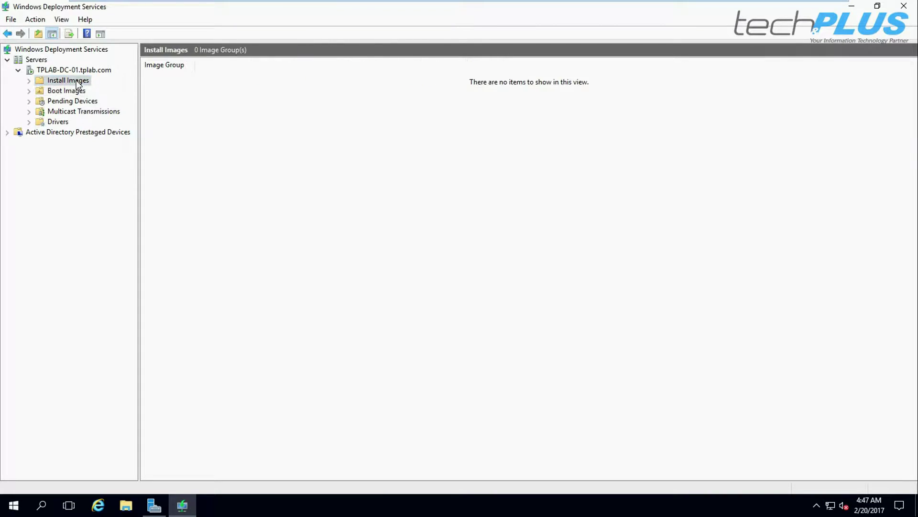
right_click(79, 84)
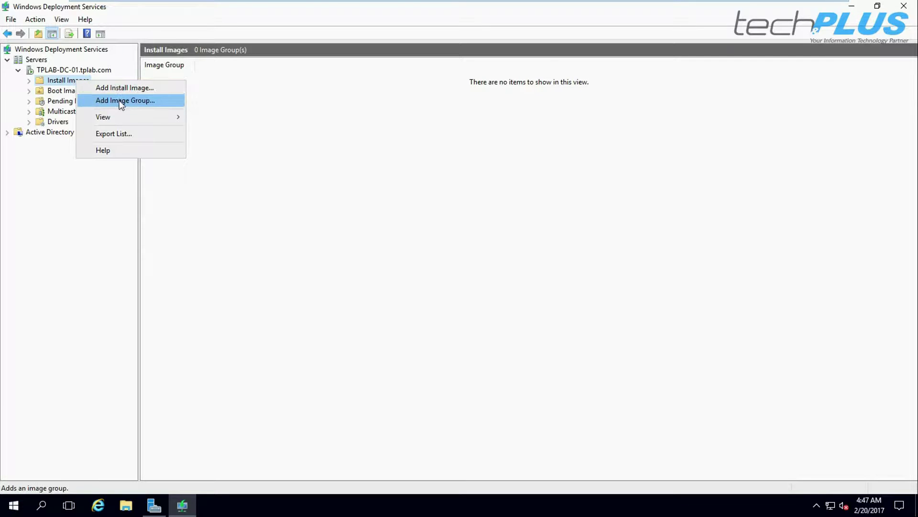
Add an image group named 'Windows 7 Pro Images' under Install Images
left_click(119, 100)
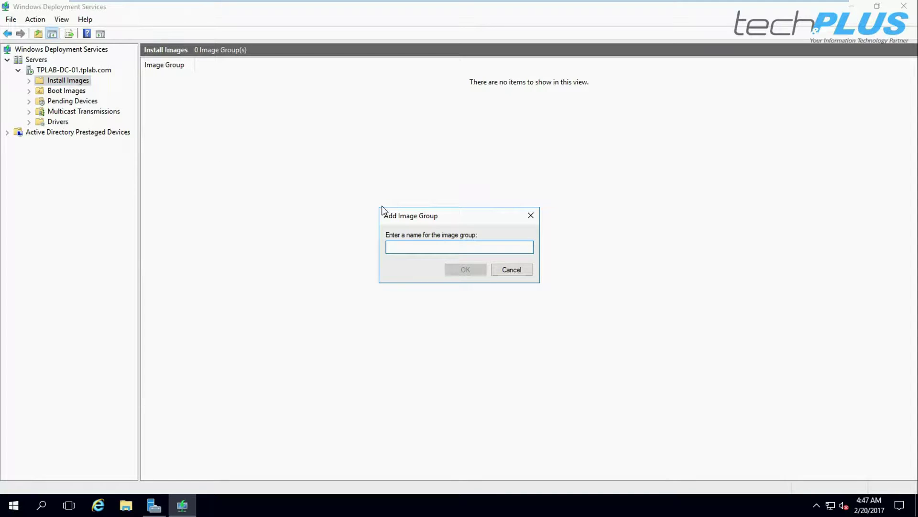
type("Windows 7 Pro")
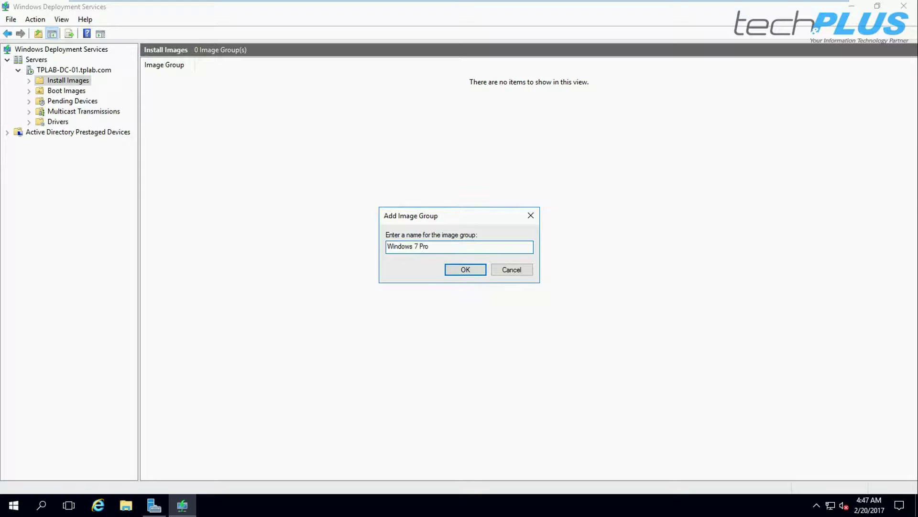
type(" Images")
left_click(464, 269)
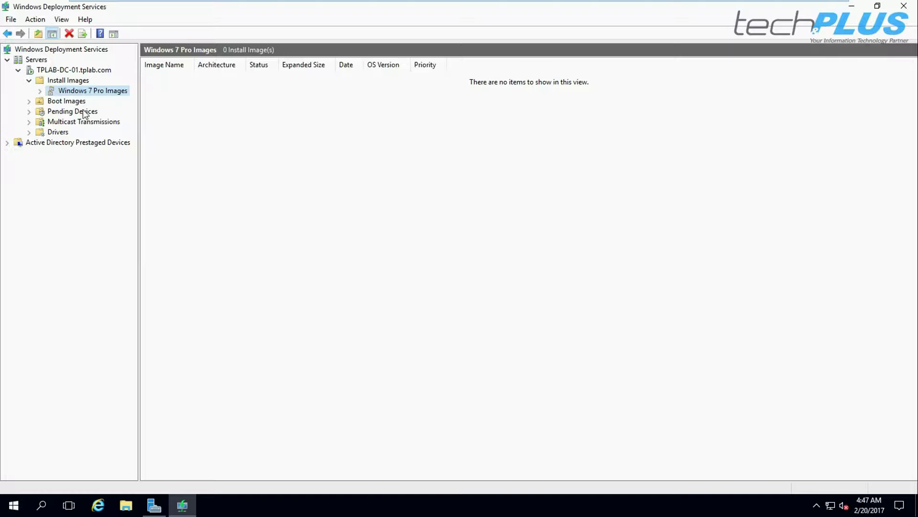
right_click(84, 90)
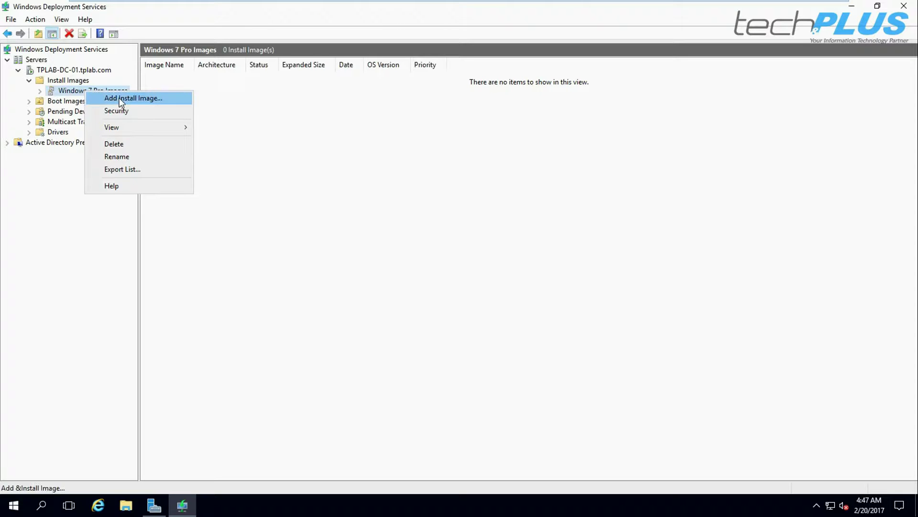
Start adding an install image to the Windows 7 Pro Images group, then cancel the wizard
left_click(117, 98)
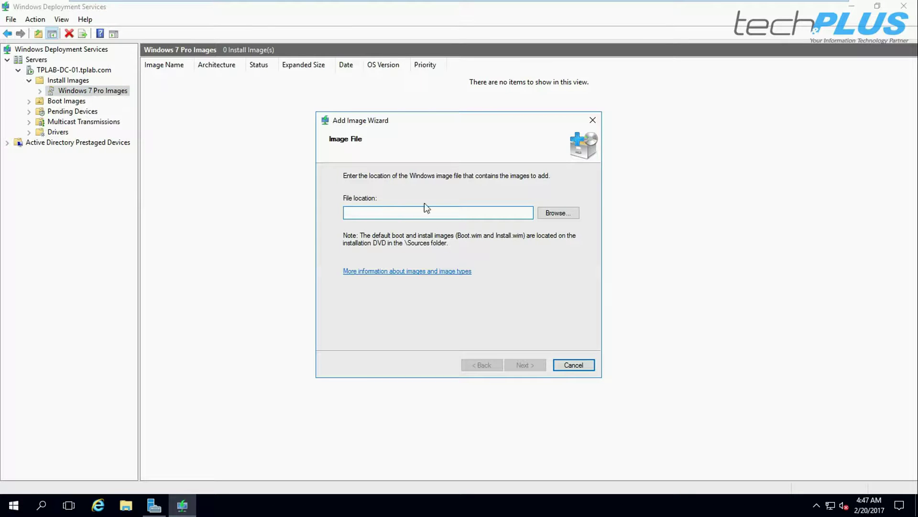
left_click(574, 365)
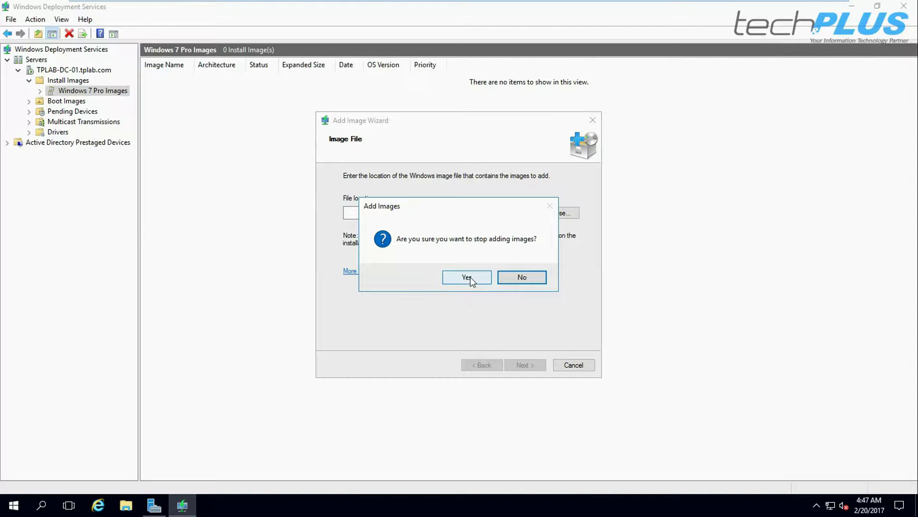
left_click(470, 277)
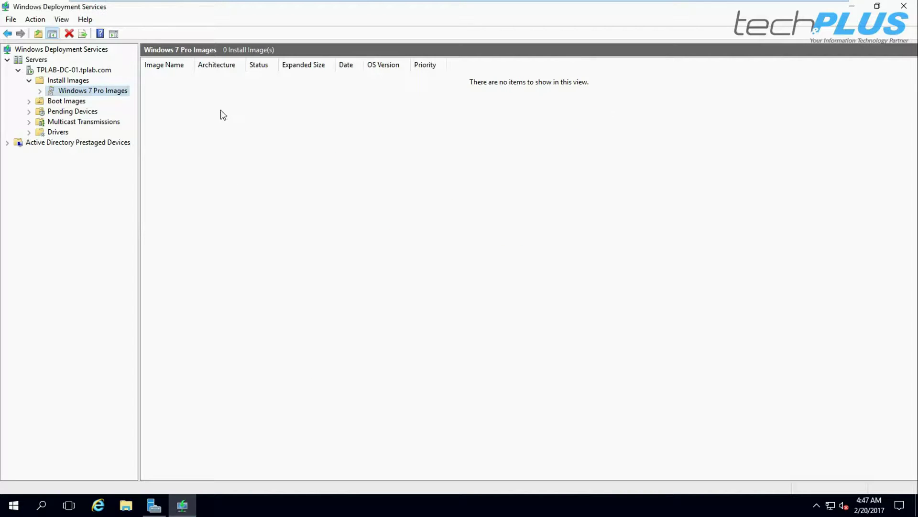
Reopen Add Install Image, compare existing group versus new ImageGroup1, then cancel and reselect Windows 7 Pro Images
right_click(70, 81)
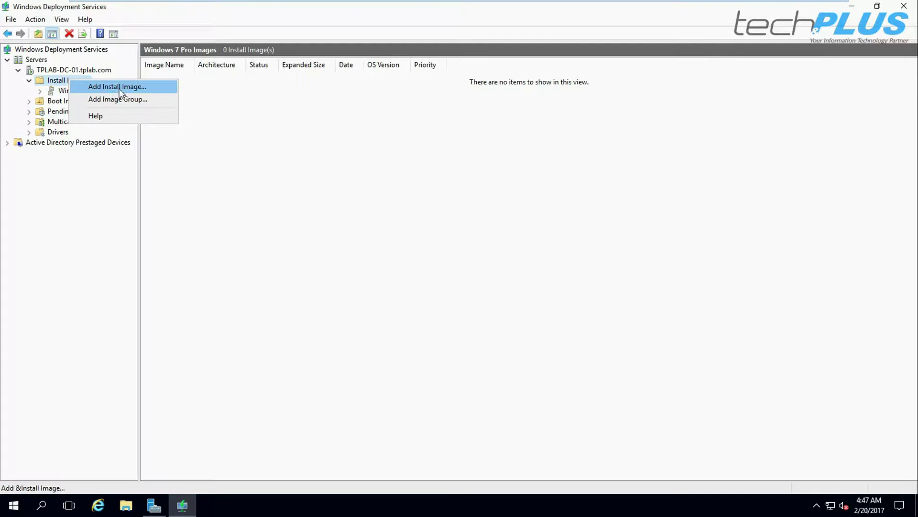
left_click(119, 87)
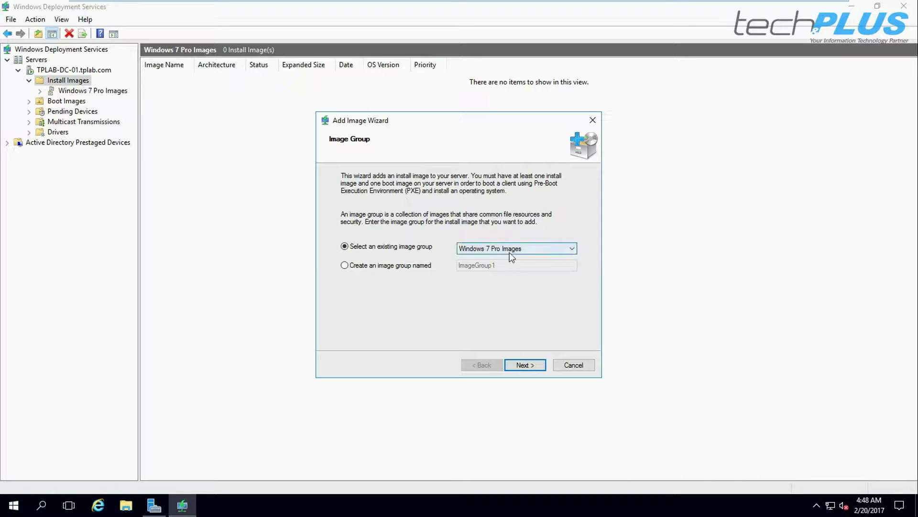
left_click(573, 250)
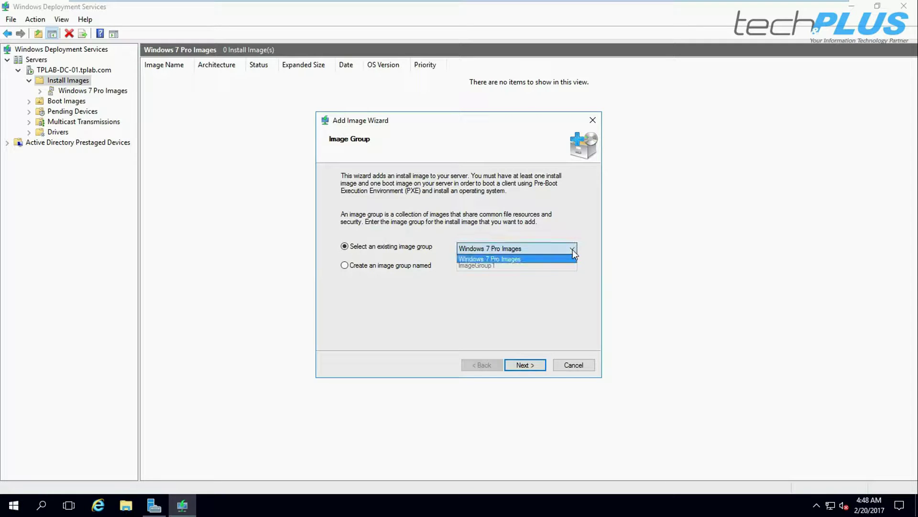
left_click(502, 261)
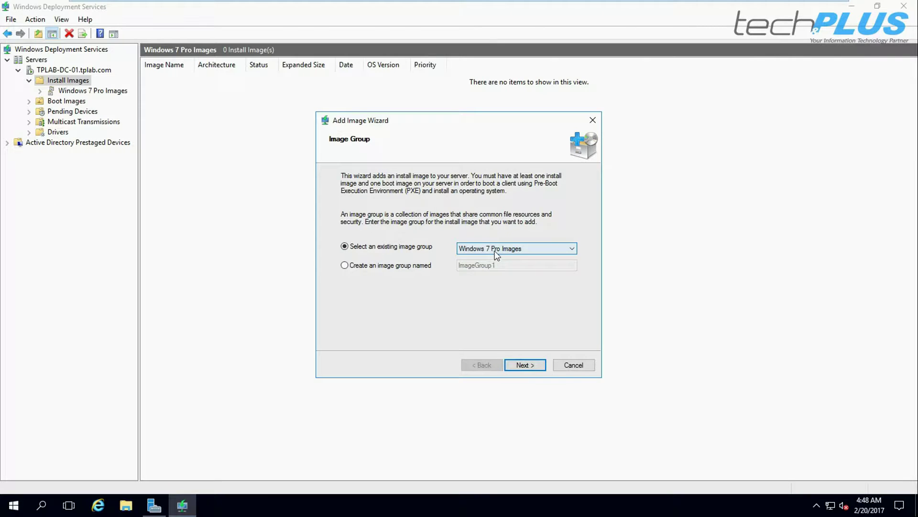
left_click(345, 266)
double_click(514, 266)
left_click(574, 365)
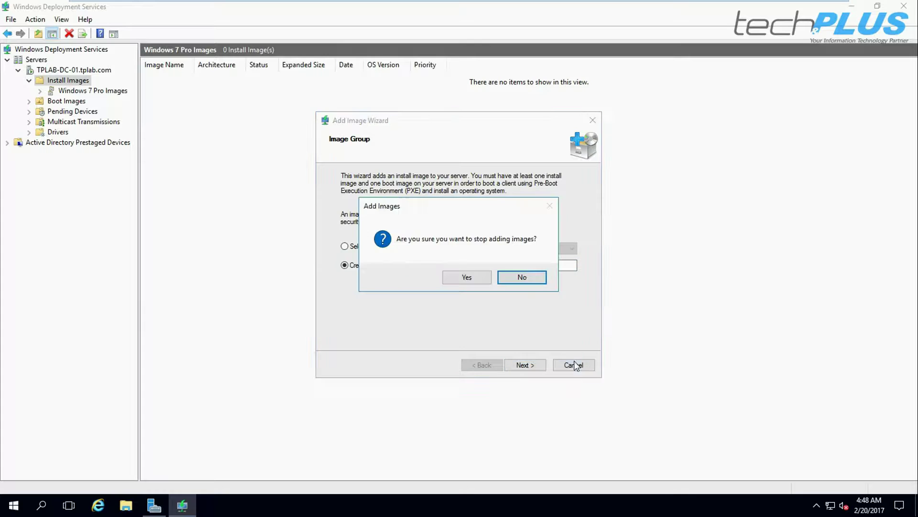
left_click(467, 277)
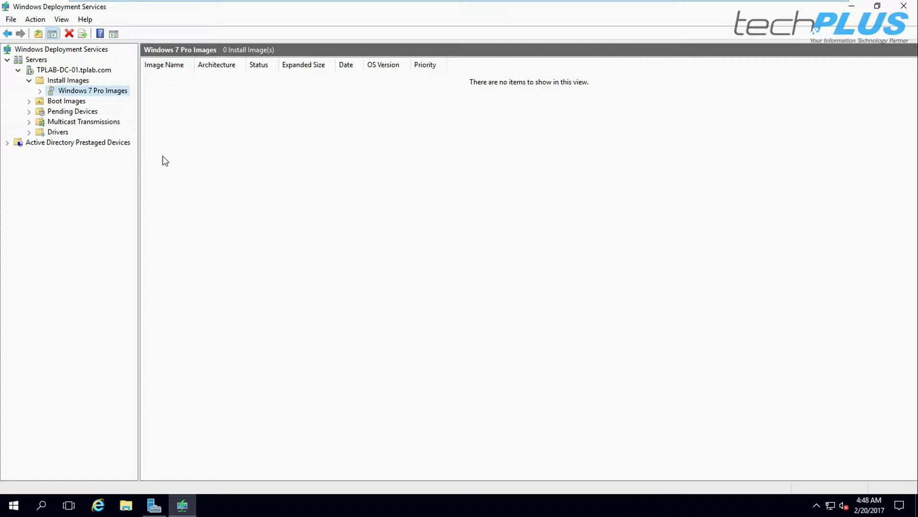
right_click(81, 91)
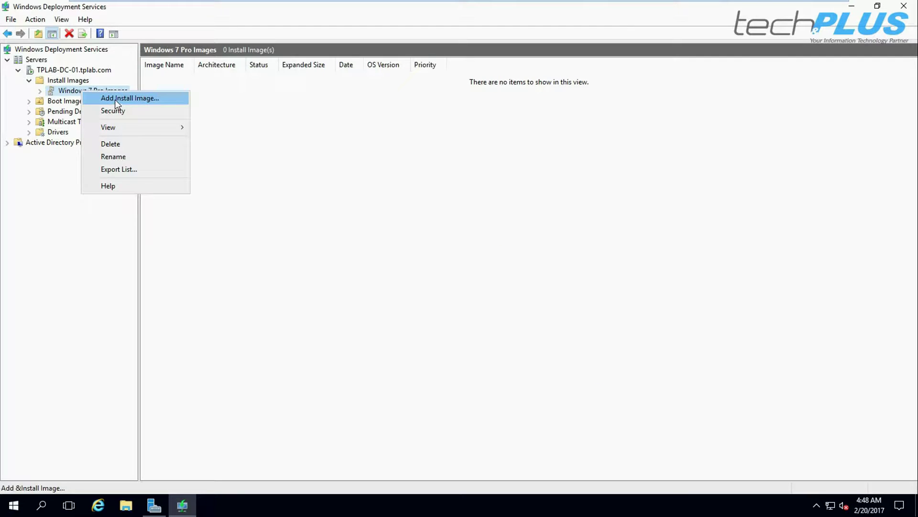
Choose E:\sources\install.wim as the image file for Windows 7 Pro Images
left_click(115, 100)
left_click(556, 212)
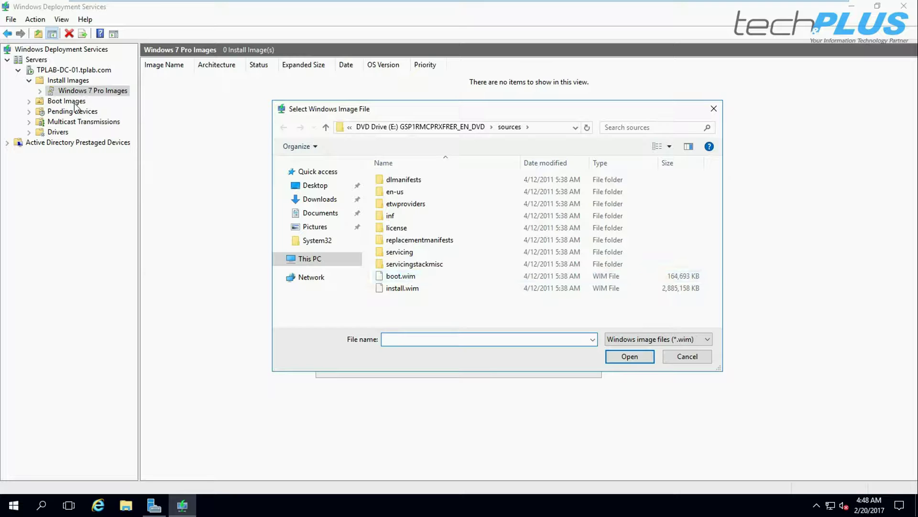
left_click(394, 291)
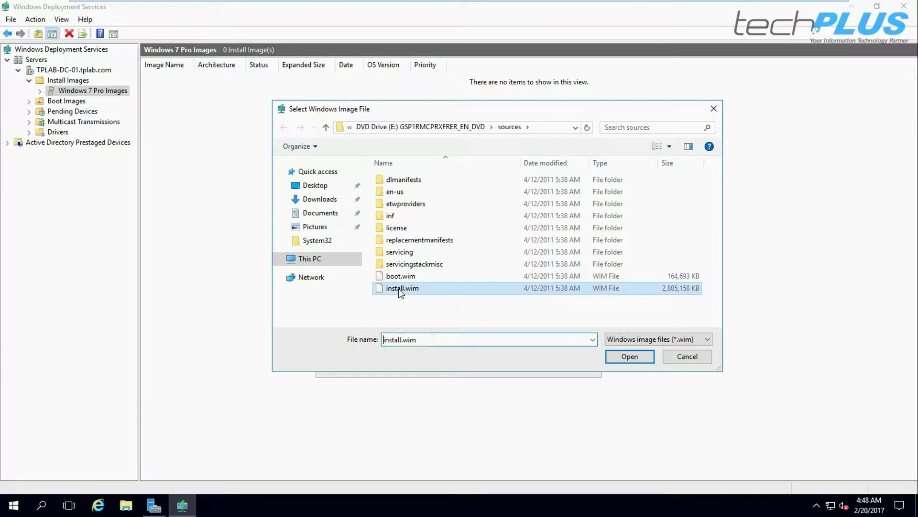
left_click(630, 358)
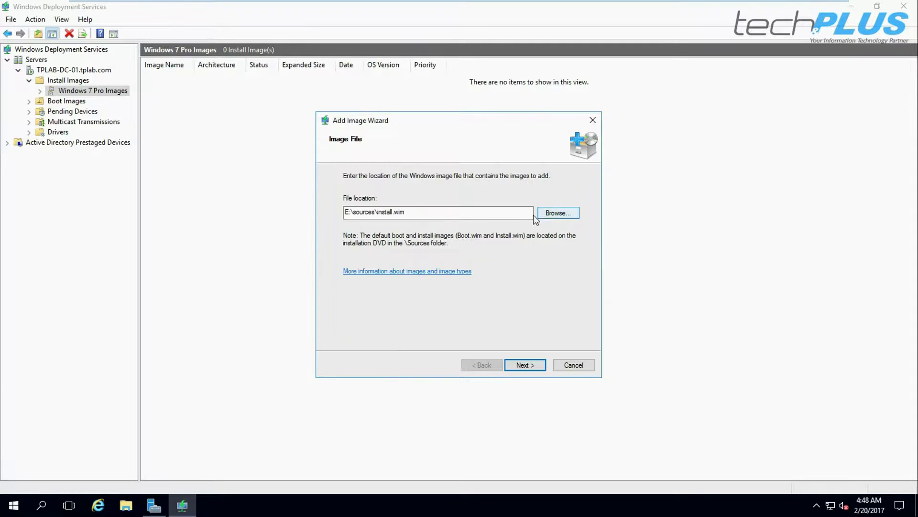
left_click(525, 365)
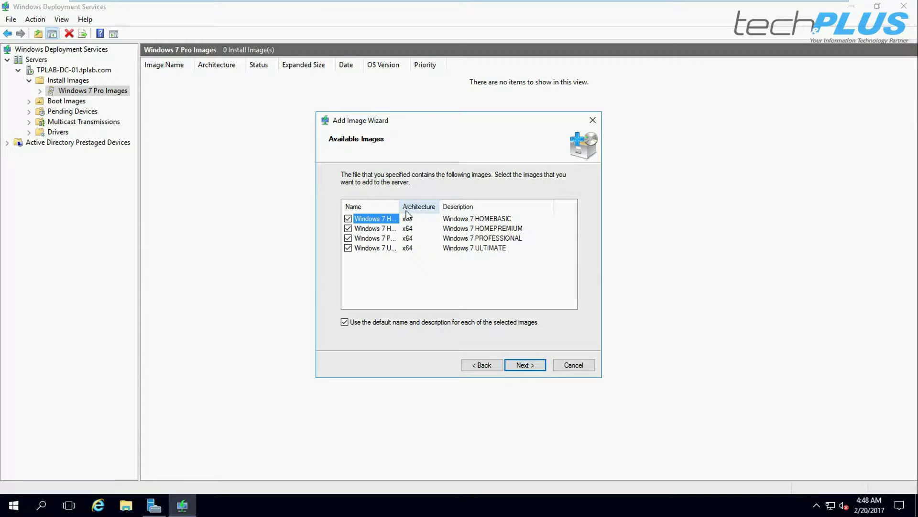
Keep only the Windows 7 PROFESSIONAL and ULTIMATE editions selected and continue to the Summary
left_click_drag(399, 208, 437, 209)
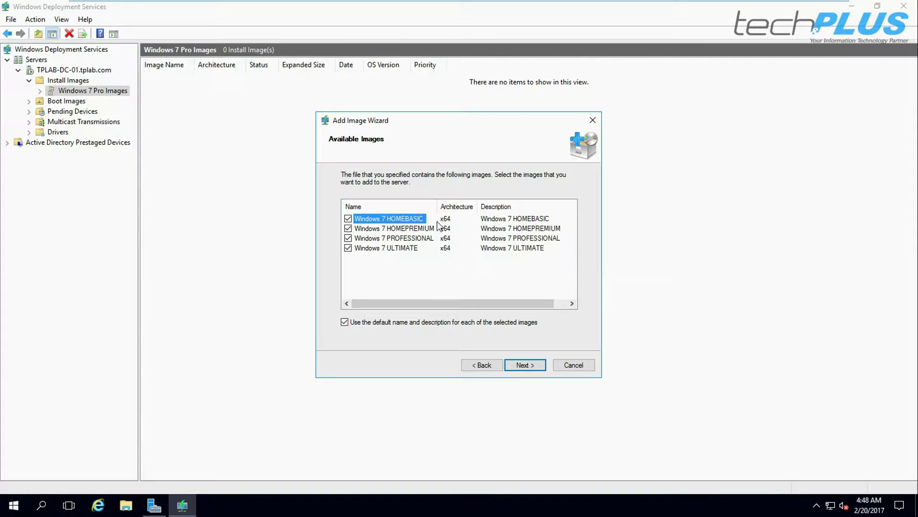
left_click_drag(438, 208, 444, 208)
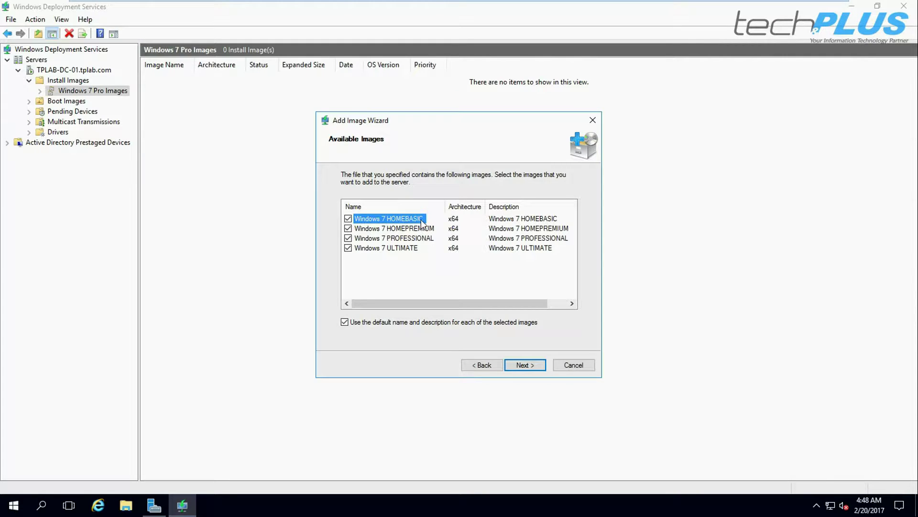
left_click(348, 228)
left_click(525, 366)
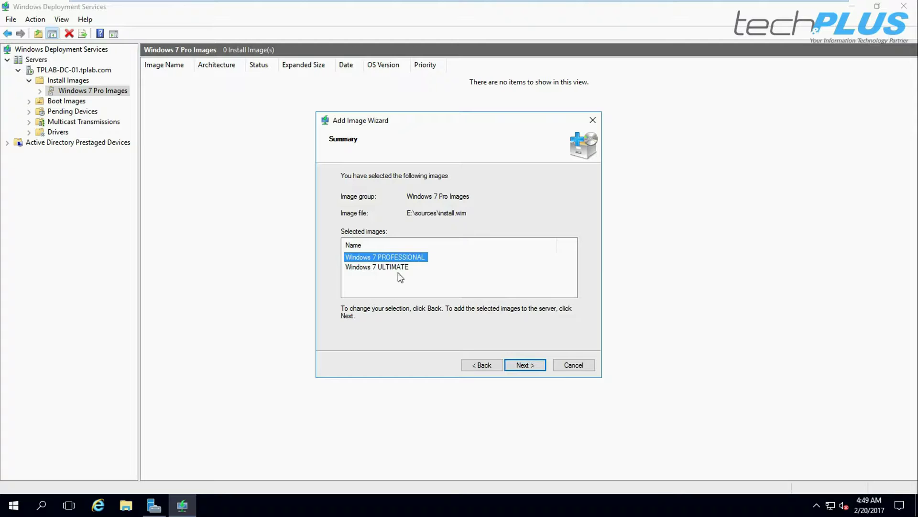
Add the PROFESSIONAL and ULTIMATE x64 images, widen the Image Name column, and minimize the console
left_click(529, 366)
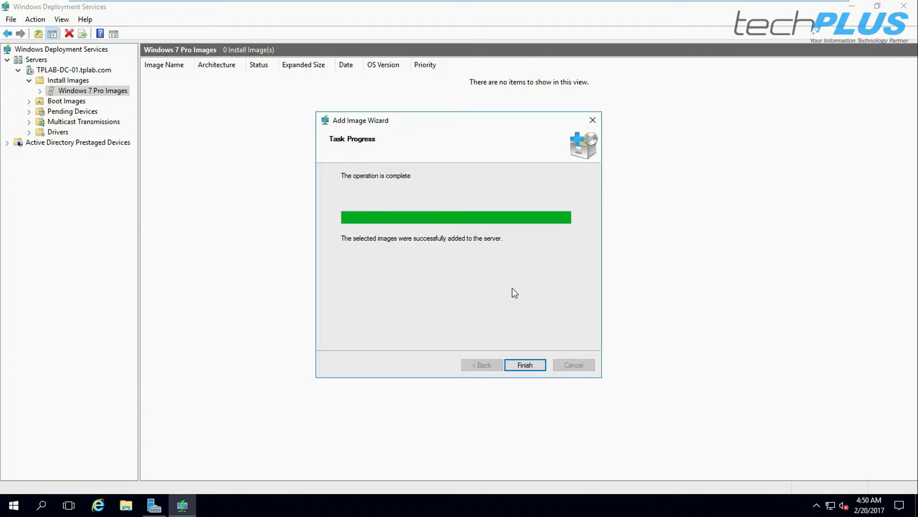
left_click(523, 365)
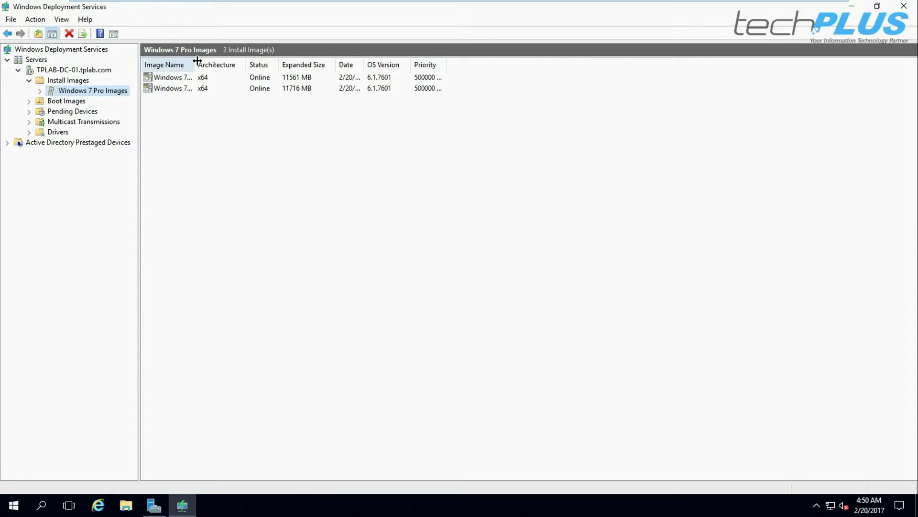
left_click_drag(198, 61, 250, 64)
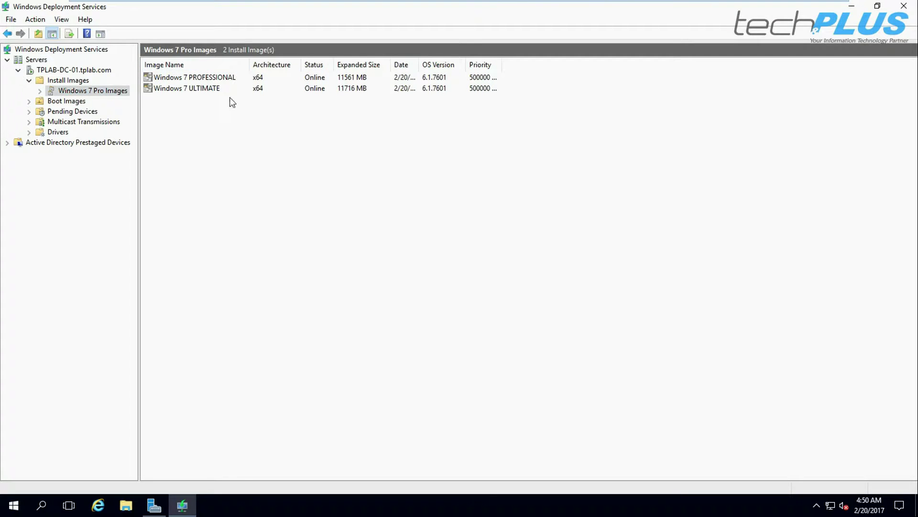
left_click(858, 8)
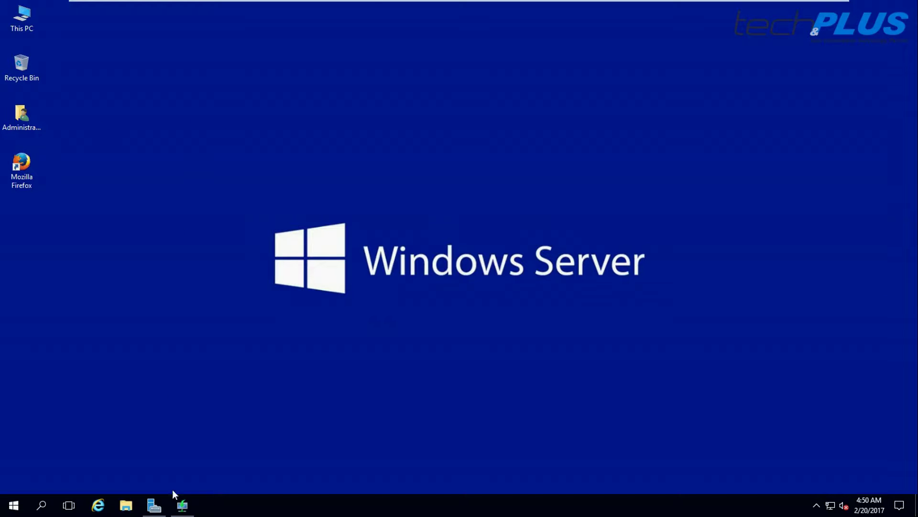
Exit full screen, select the Windows 7 - WDS VM, and open its CD/DVD (drive E:) settings
mouse_move(372, 2)
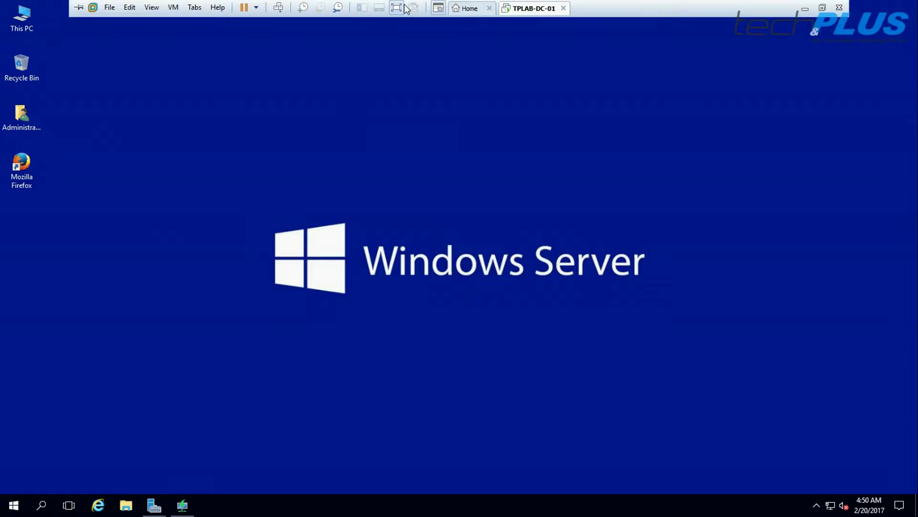
left_click(396, 10)
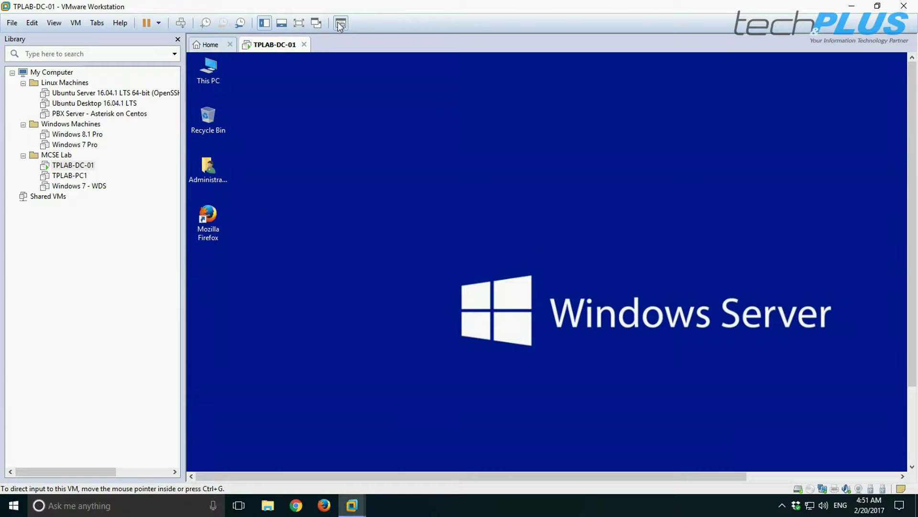
left_click(80, 186)
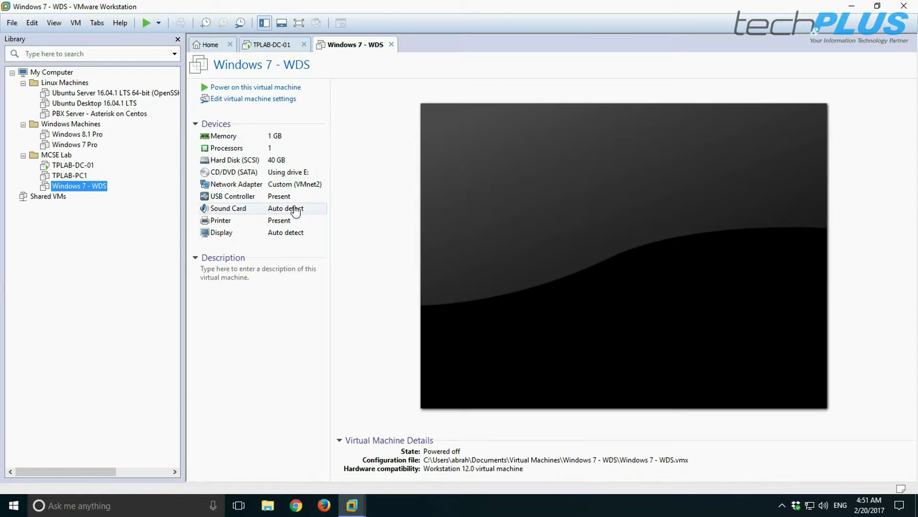
double_click(233, 173)
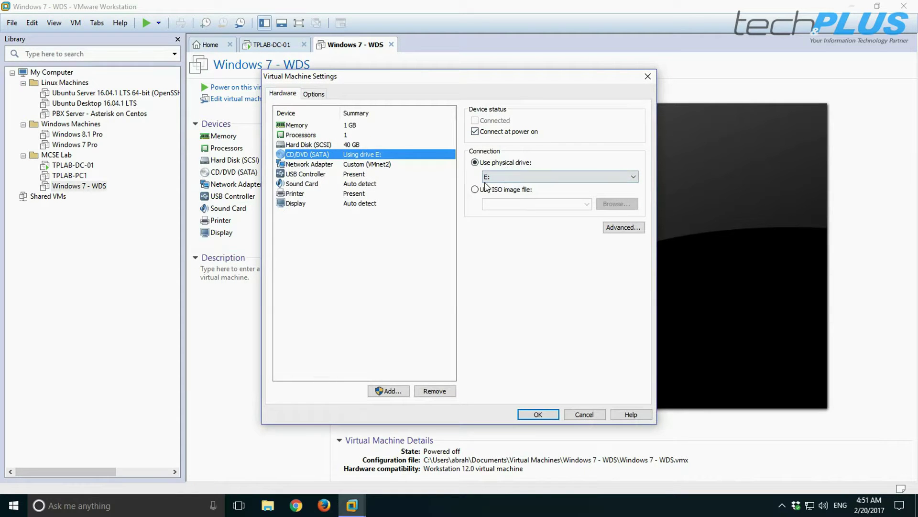
left_click(312, 144)
left_click(305, 155)
left_click(317, 166)
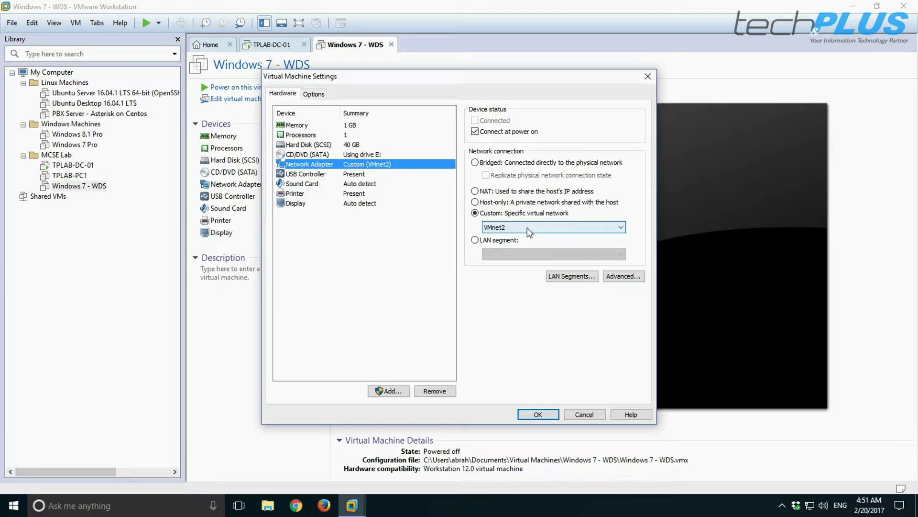
left_click(536, 414)
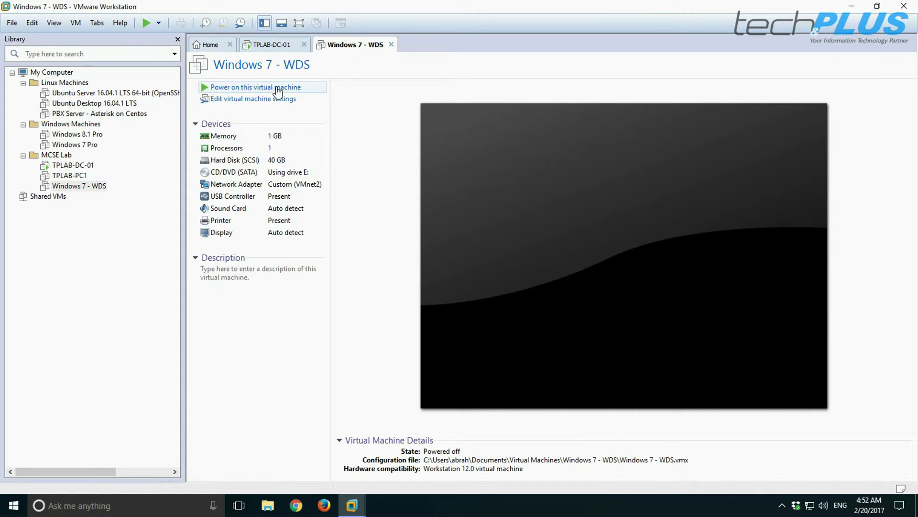
left_click(298, 23)
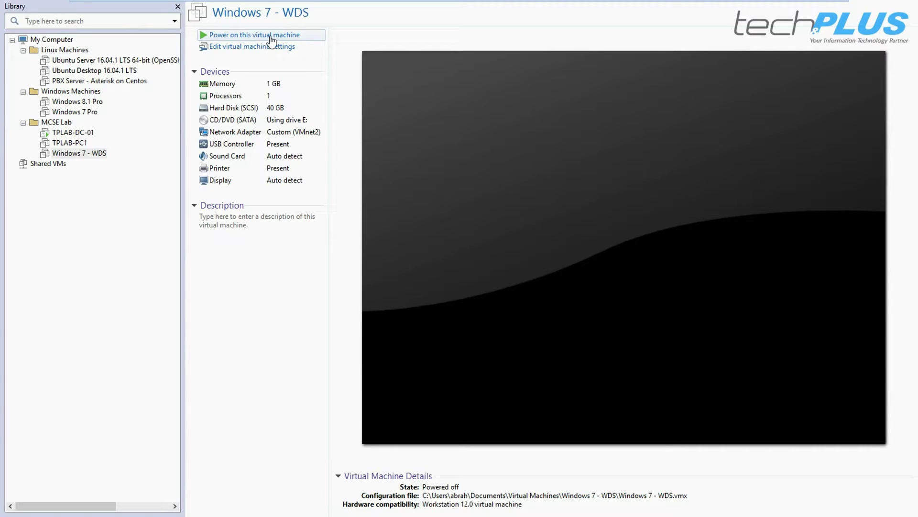
mouse_move(264, 2)
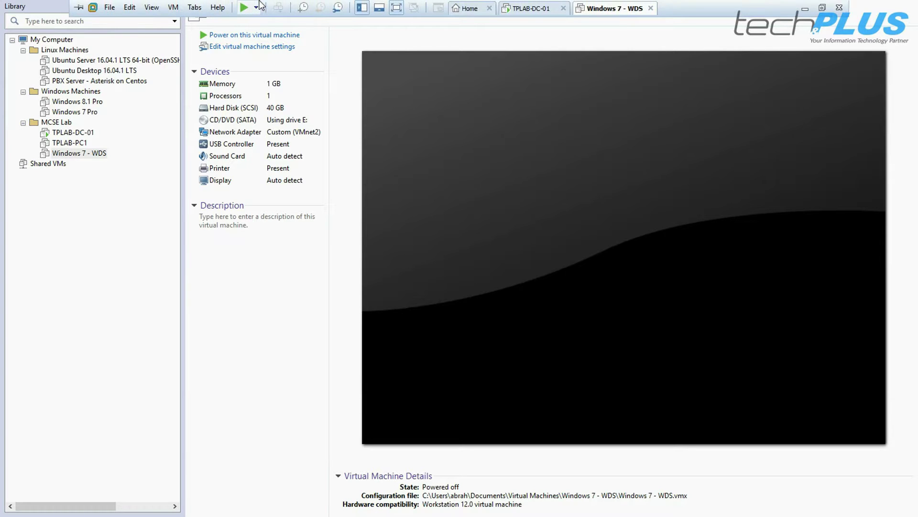
left_click(396, 7)
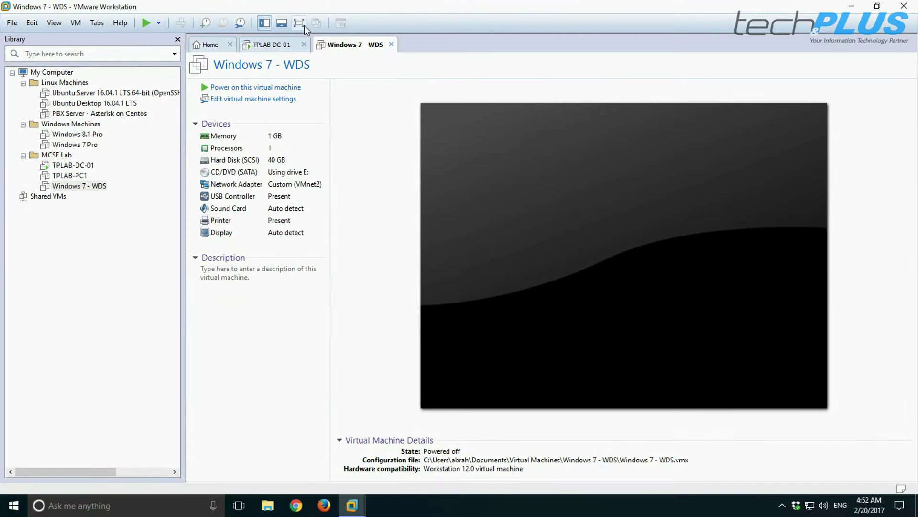
left_click(304, 25)
left_click(273, 35)
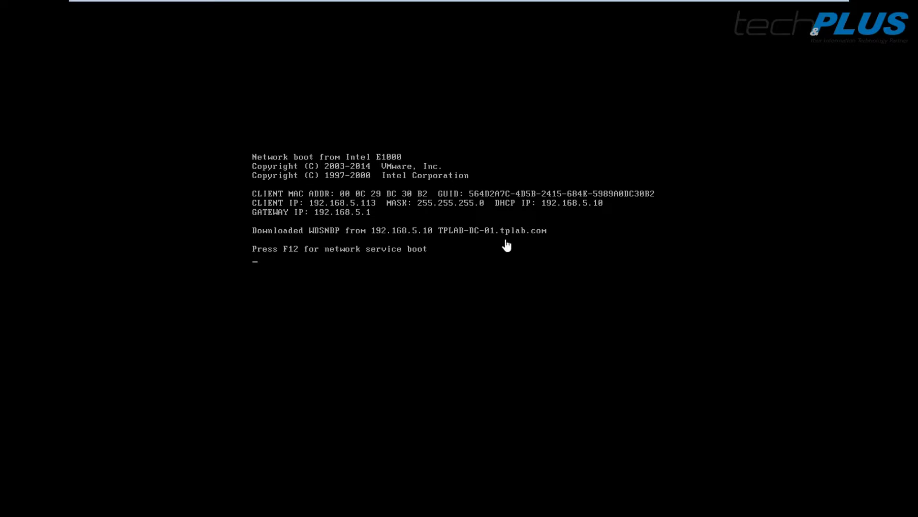
left_click(506, 245)
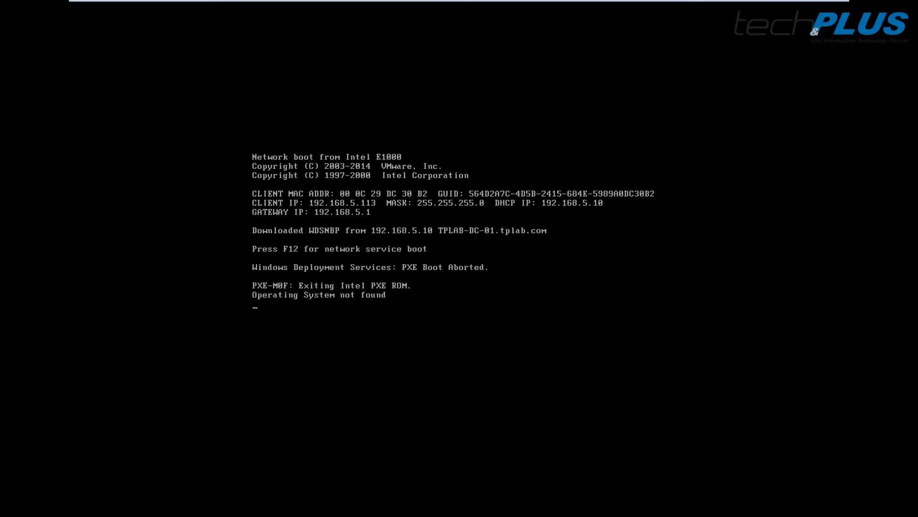
mouse_move(427, 3)
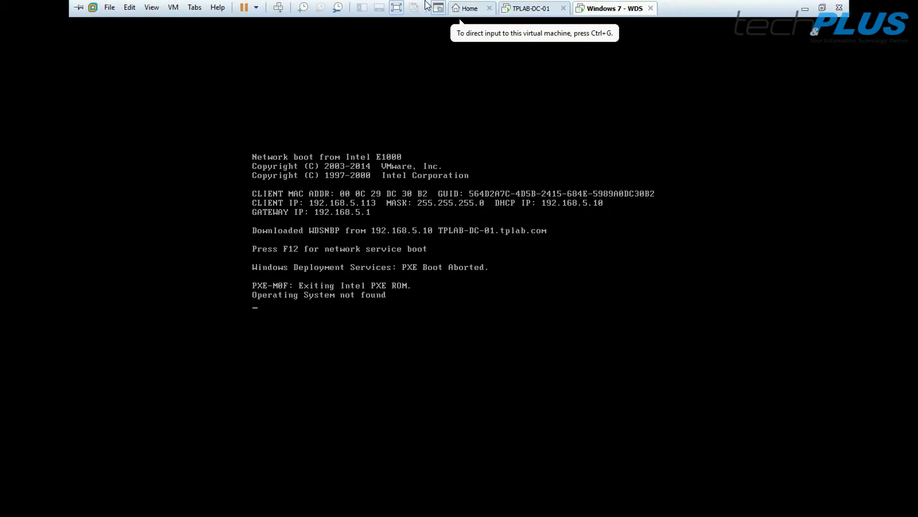
left_click(397, 9)
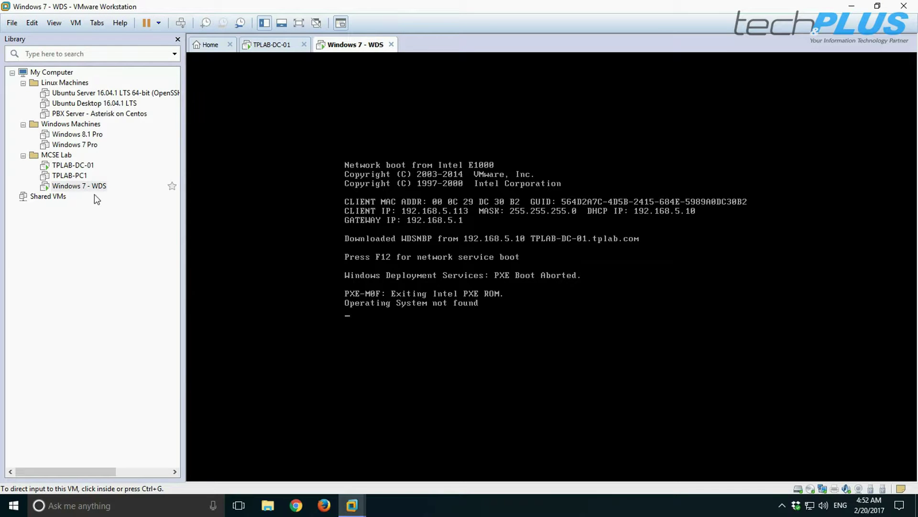
right_click(82, 185)
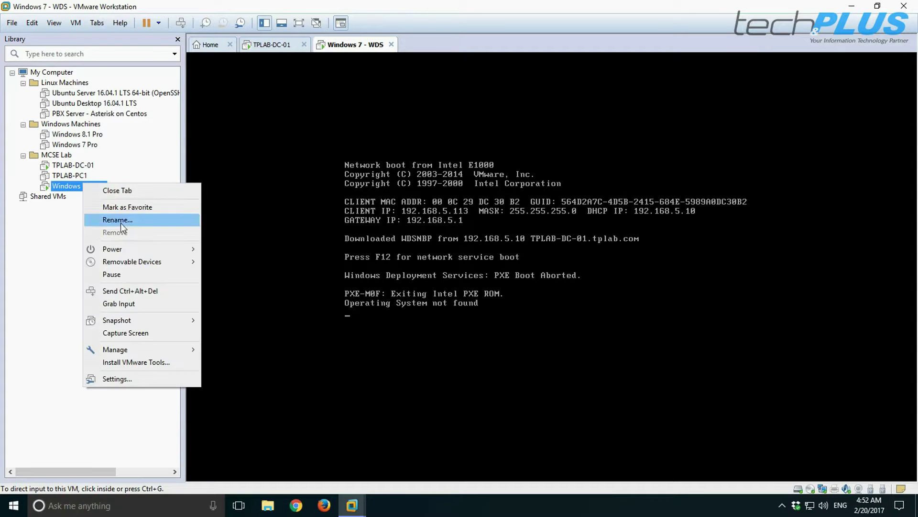
mouse_move(111, 249)
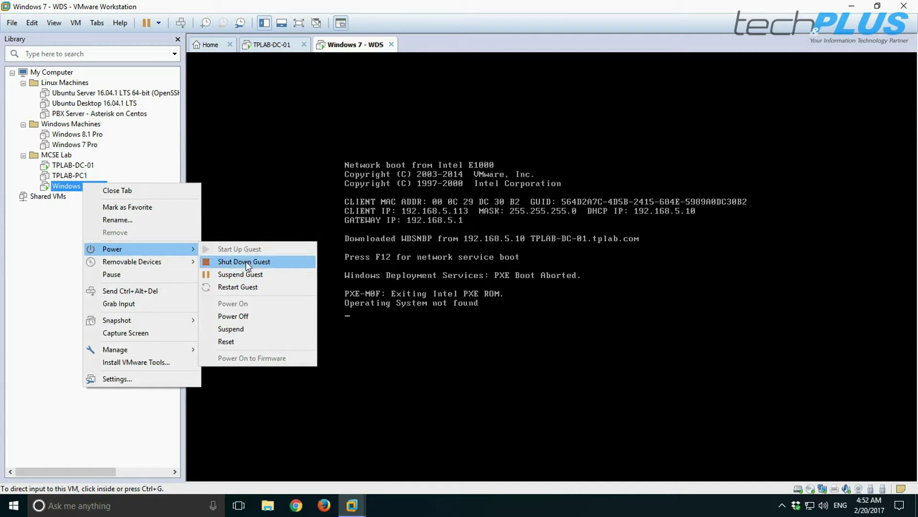
left_click(235, 316)
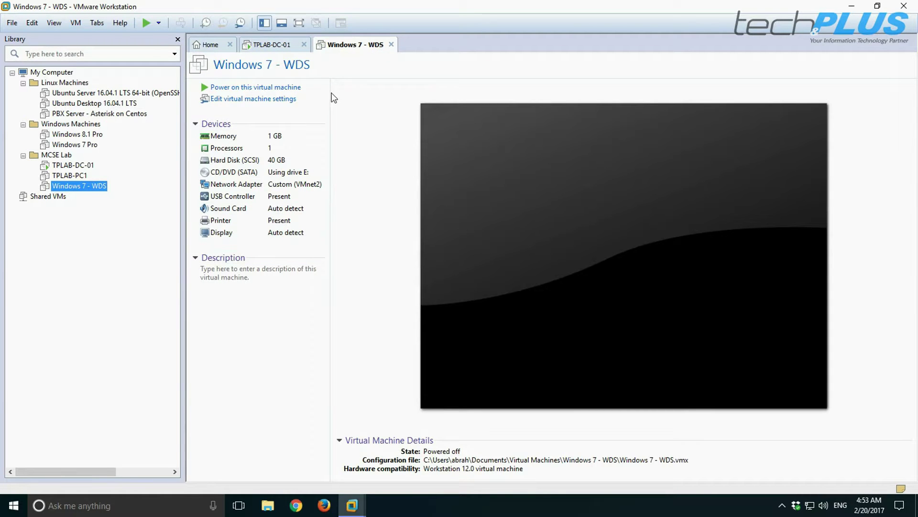
left_click(298, 23)
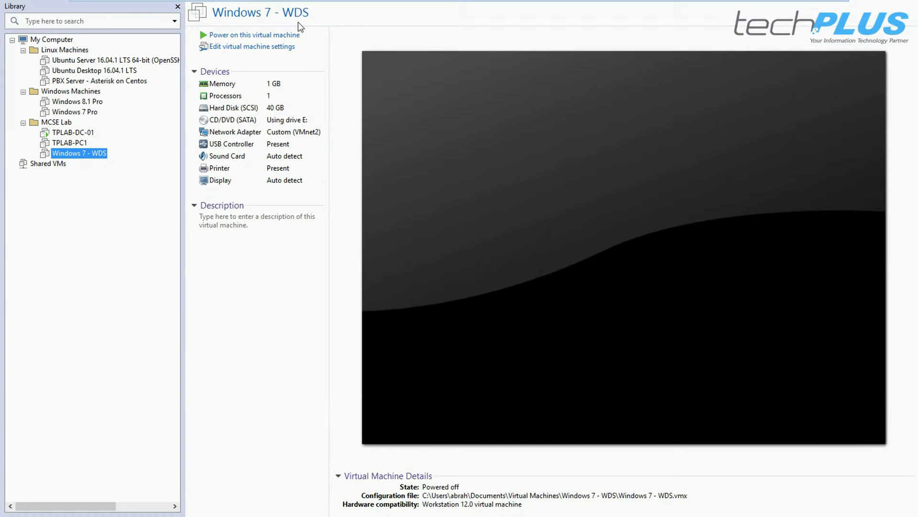
Power on Windows 7 - WDS and press F12 to network-boot from the WDS server
left_click(254, 39)
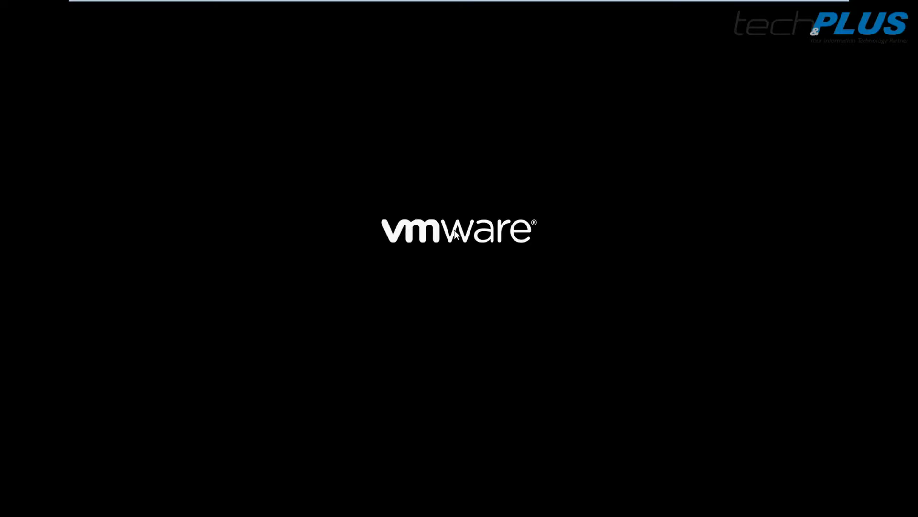
left_click(482, 269)
key("F12")
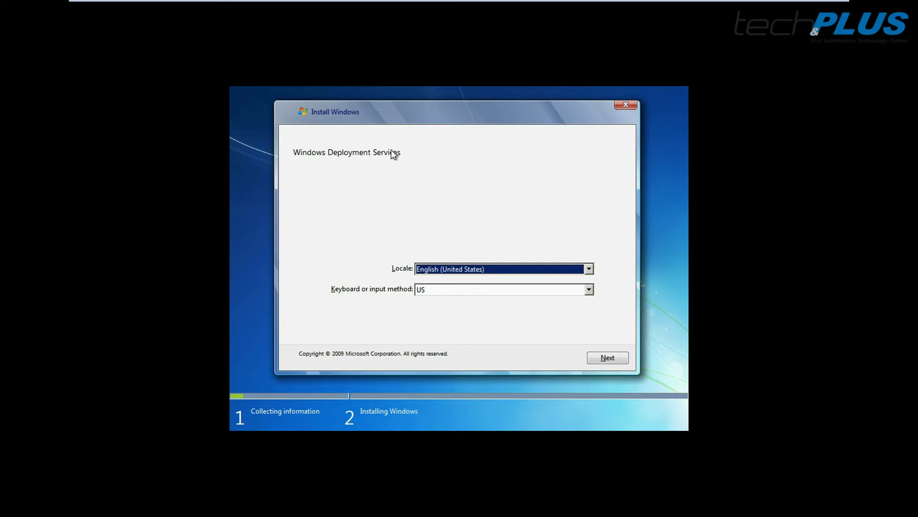
Accept the English (United States) locale page and sign in to TPLAB-DC-01 with domain administrator credentials
left_click(617, 362)
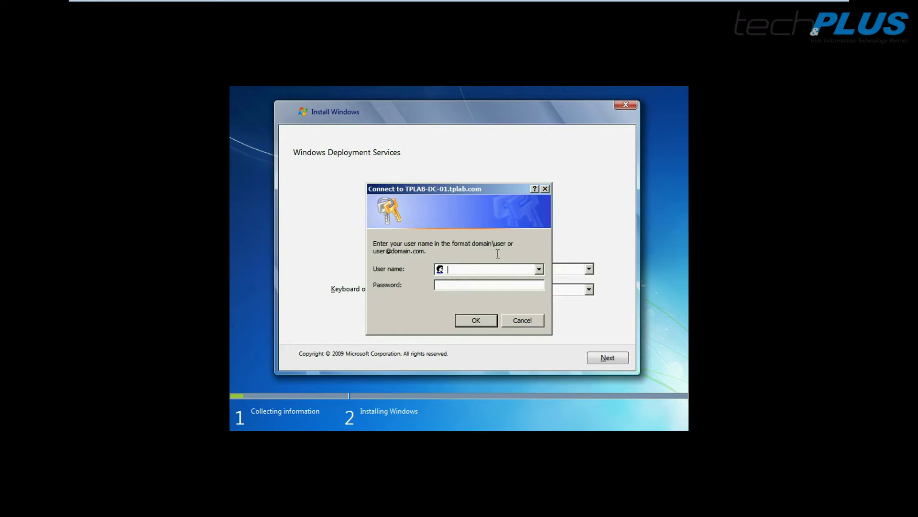
type("TPLAB\\Administrator*******")
left_click(476, 320)
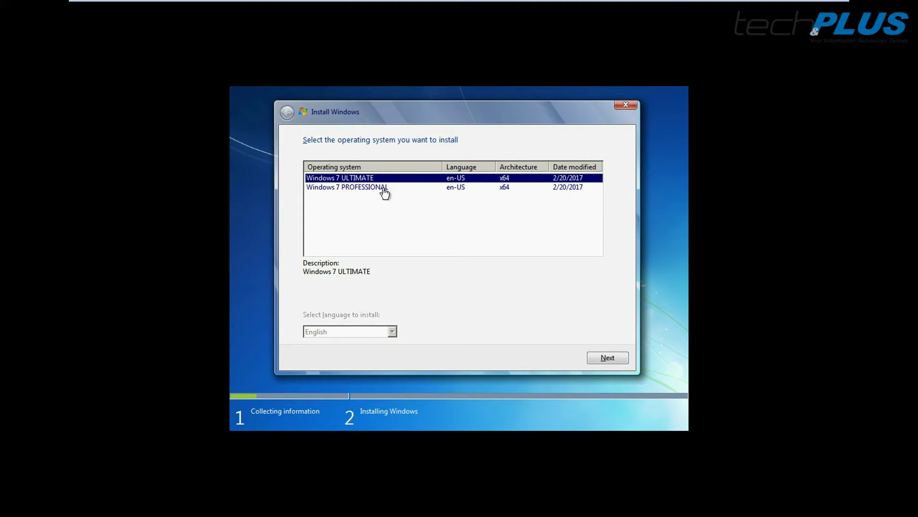
Review the PROFESSIONAL and ULTIMATE image rows, then exit full screen and release input from the client VM
left_click(347, 191)
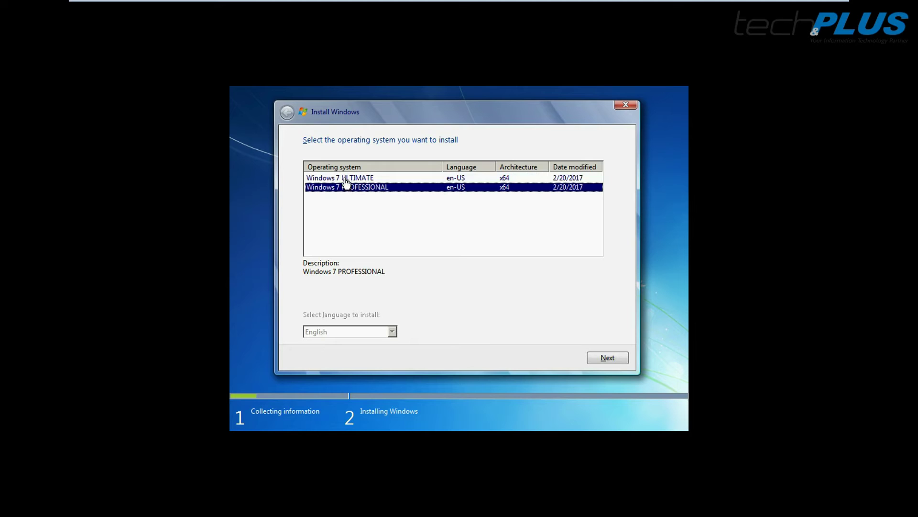
left_click(346, 179)
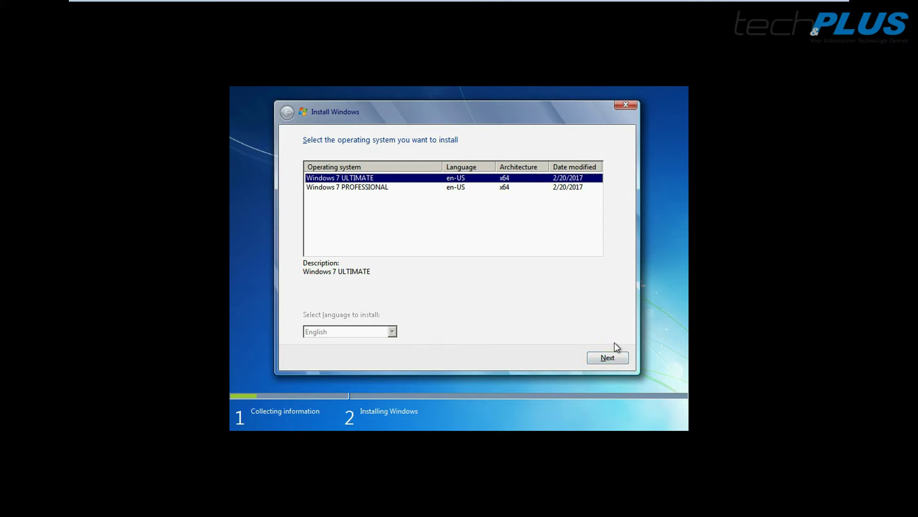
mouse_move(498, 2)
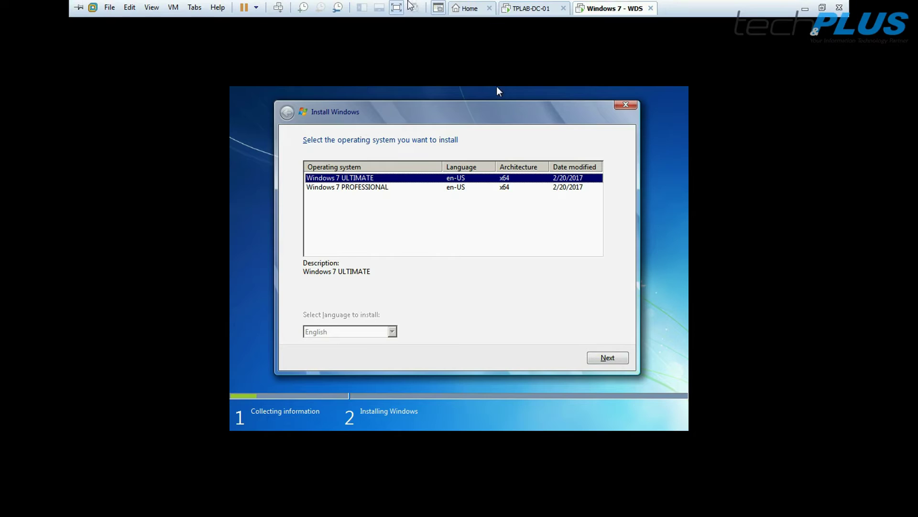
left_click(397, 7)
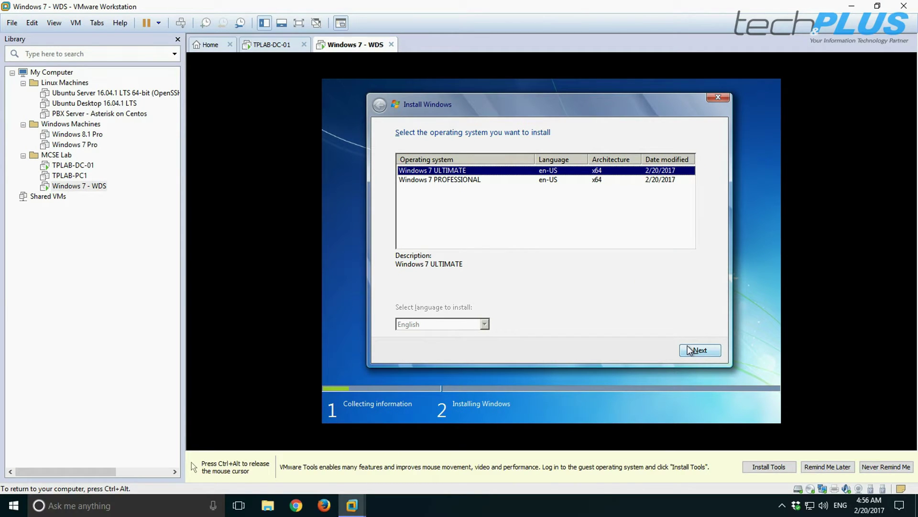
key("ctrl+alt")
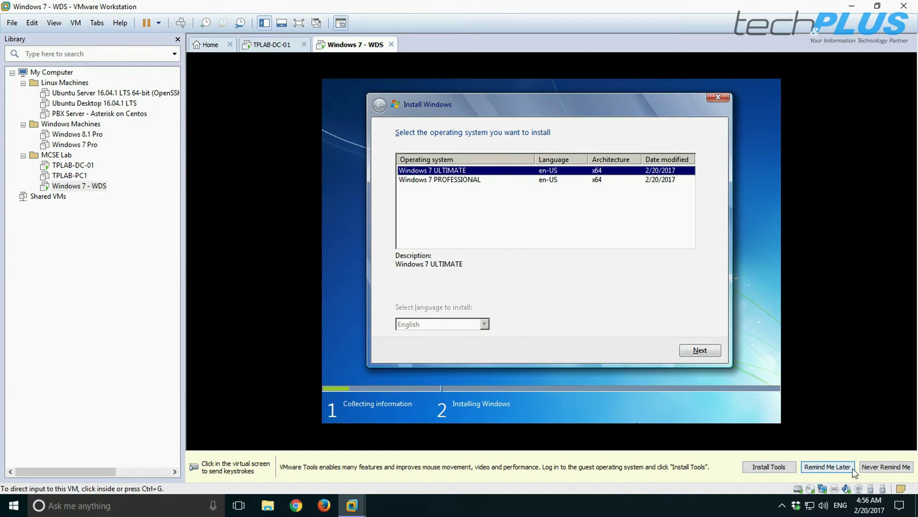
left_click(620, 314)
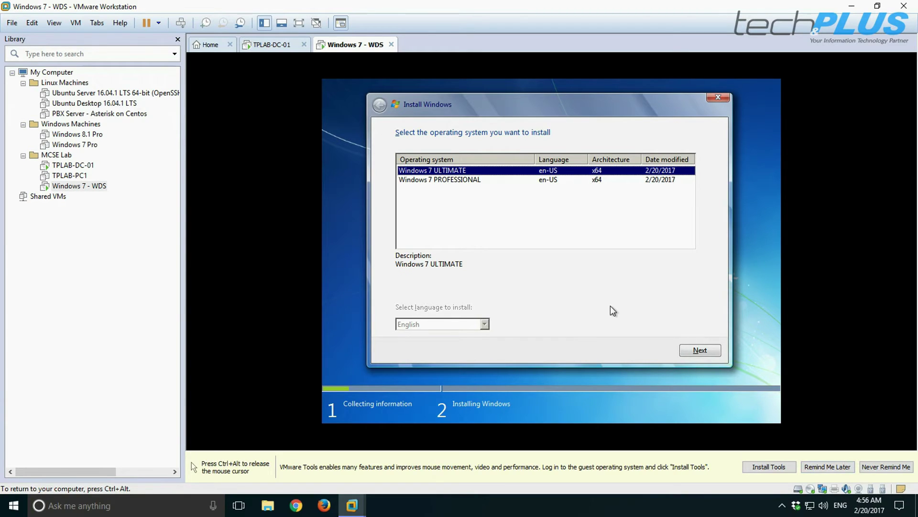
key("ctrl+alt")
Switch to the TPLAB-DC-01 server VM in full screen and bring up the WDS console
left_click(274, 45)
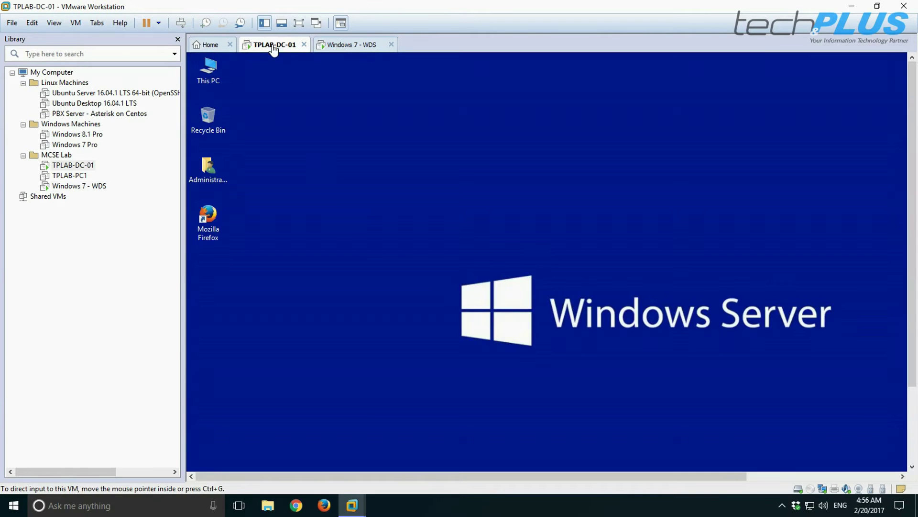
left_click(299, 23)
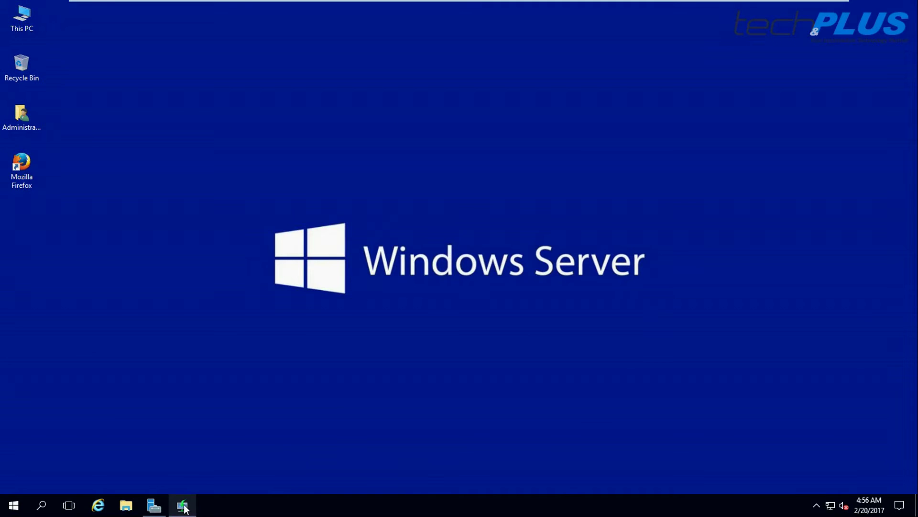
left_click(183, 506)
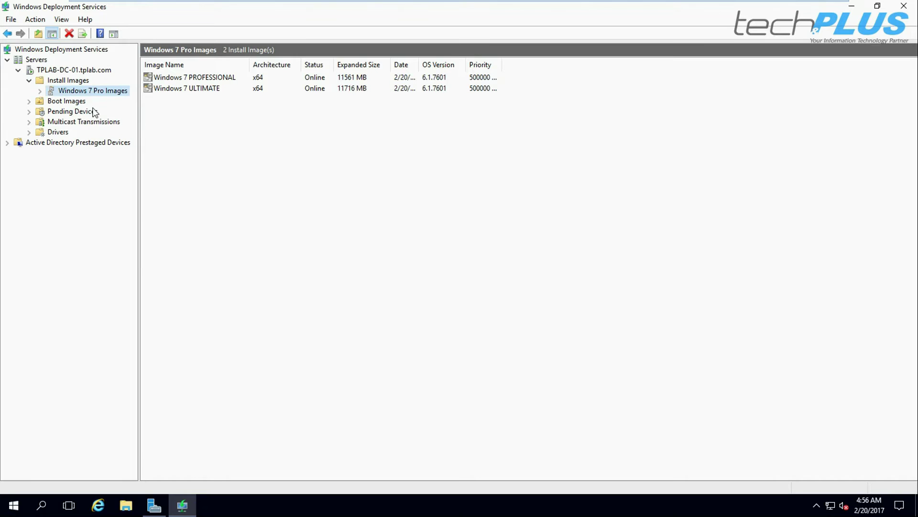
Open TPLAB-DC-01 Properties on the AD DS tab and click into the %61Username%# naming format
right_click(82, 70)
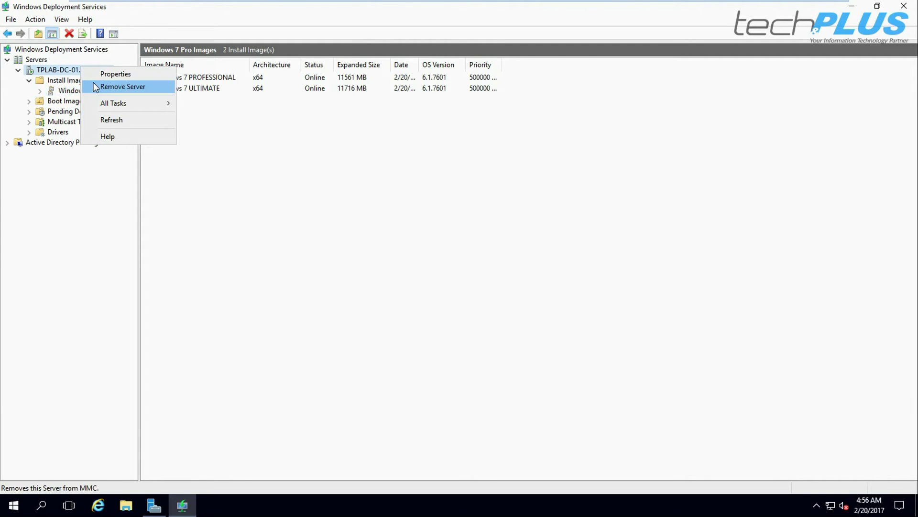
left_click(113, 76)
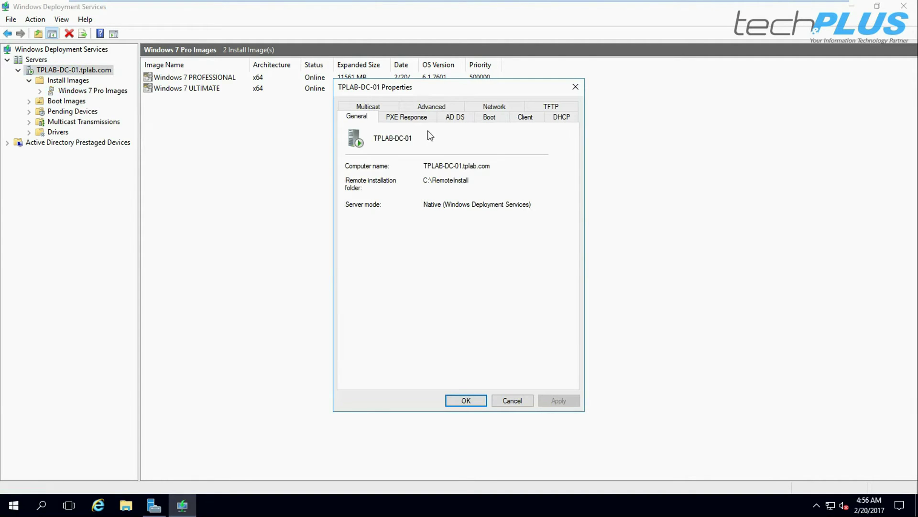
left_click(456, 118)
left_click(386, 178)
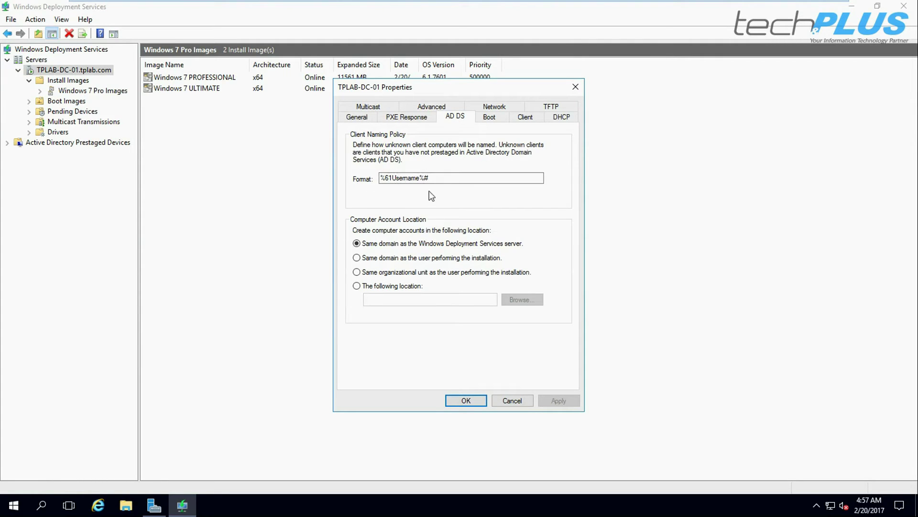
left_click(392, 178)
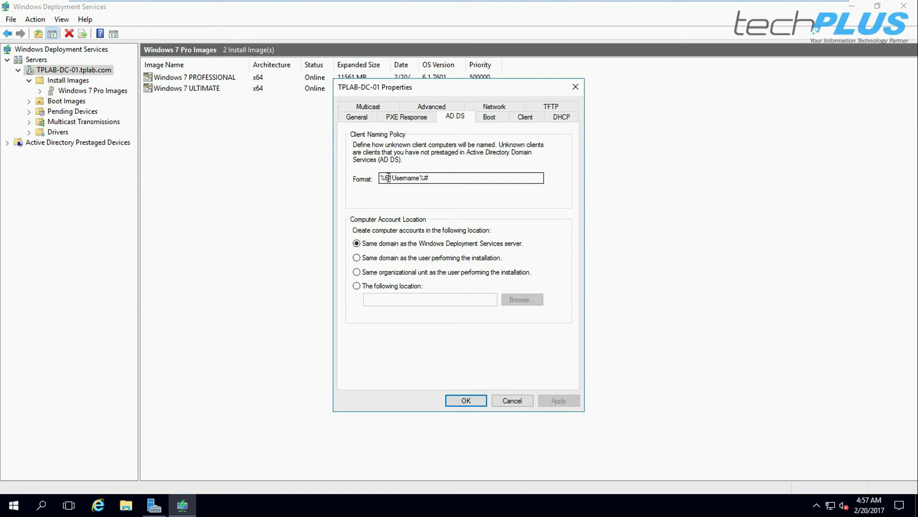
Try changing the naming format to %TP-PC%#, dismiss the invalid-format error, and cancel without saving
left_click_drag(385, 178, 419, 178)
type("T")
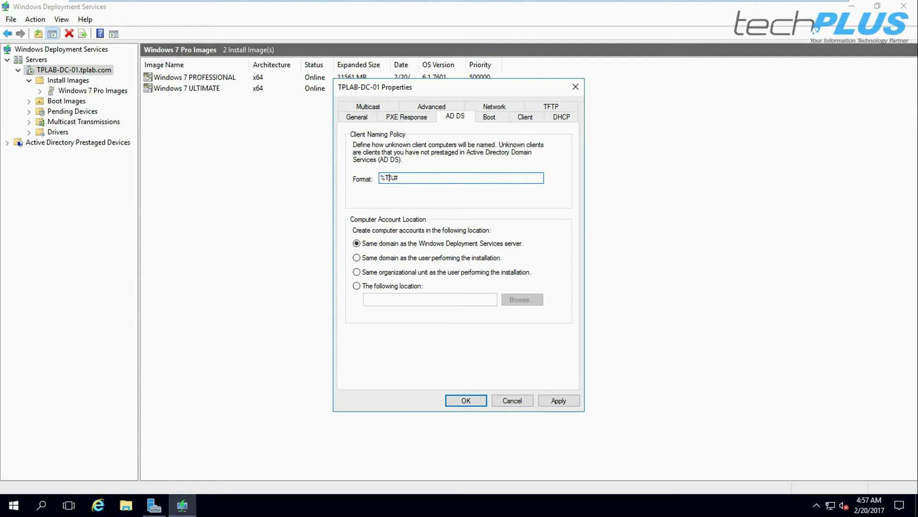
type("P-PC")
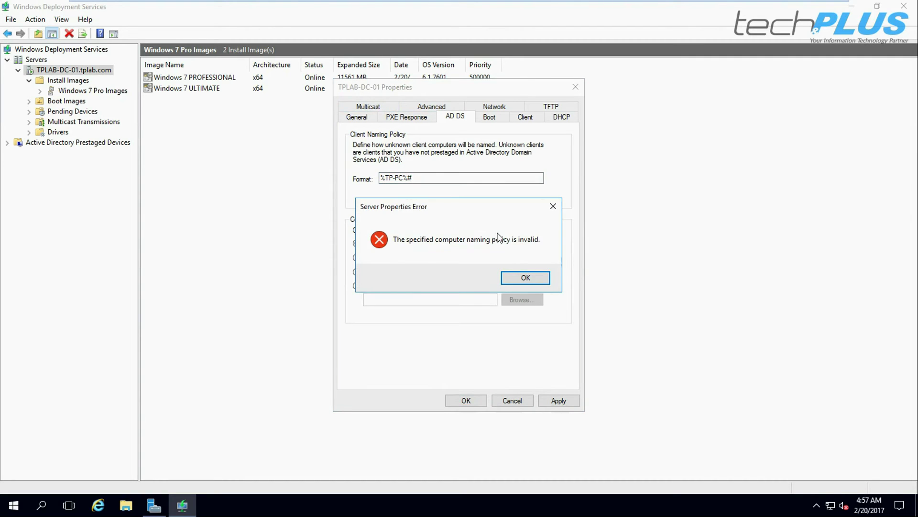
left_click(508, 276)
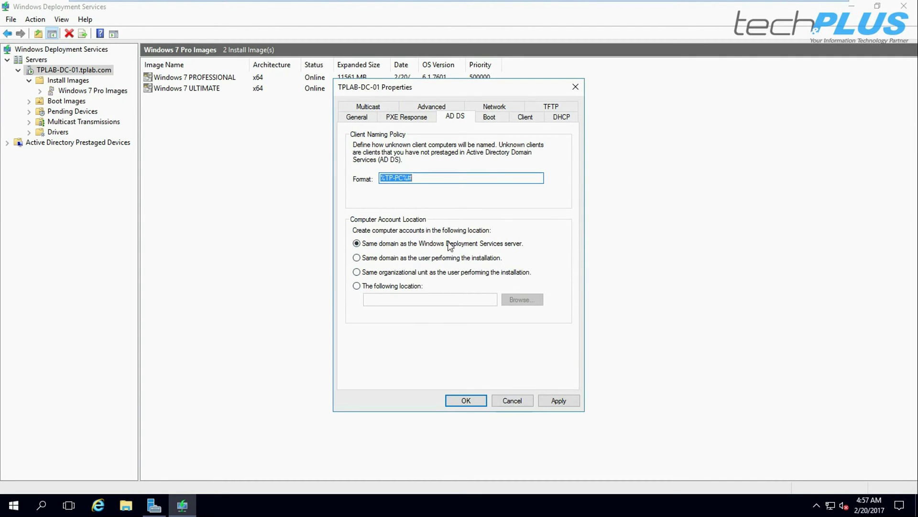
left_click(513, 400)
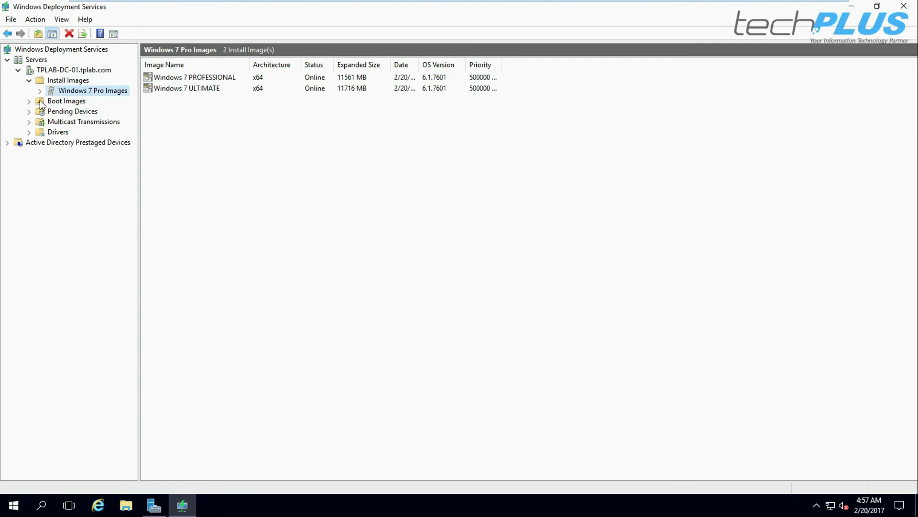
Require administrator approval for unknown computers in TPLAB-DC-01's PXE Response settings and apply it
right_click(75, 70)
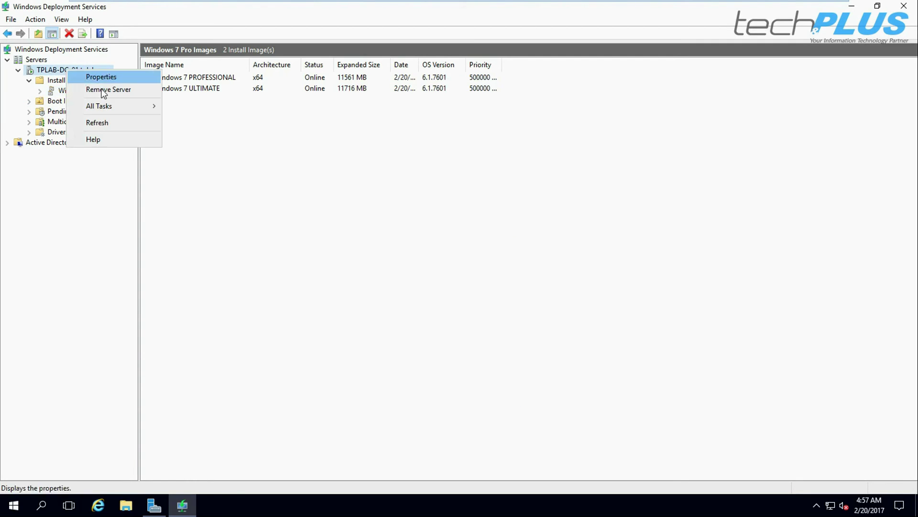
left_click(104, 75)
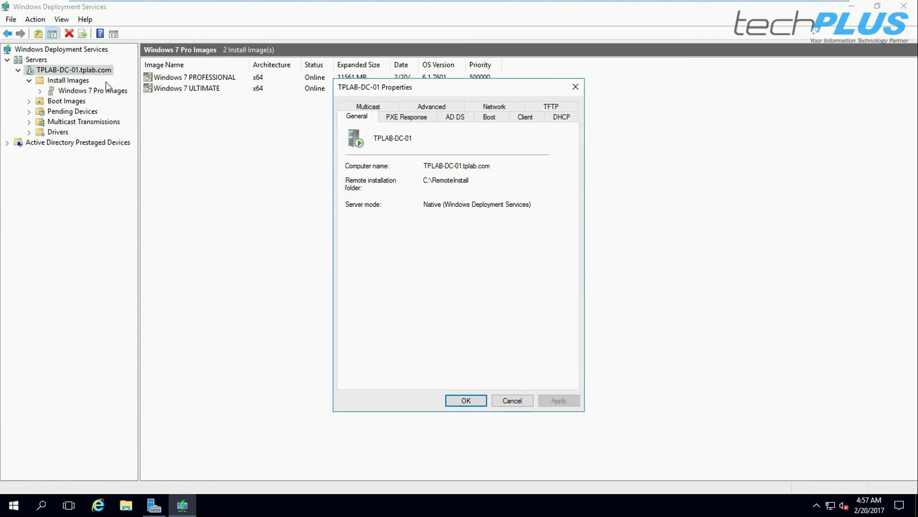
left_click(401, 122)
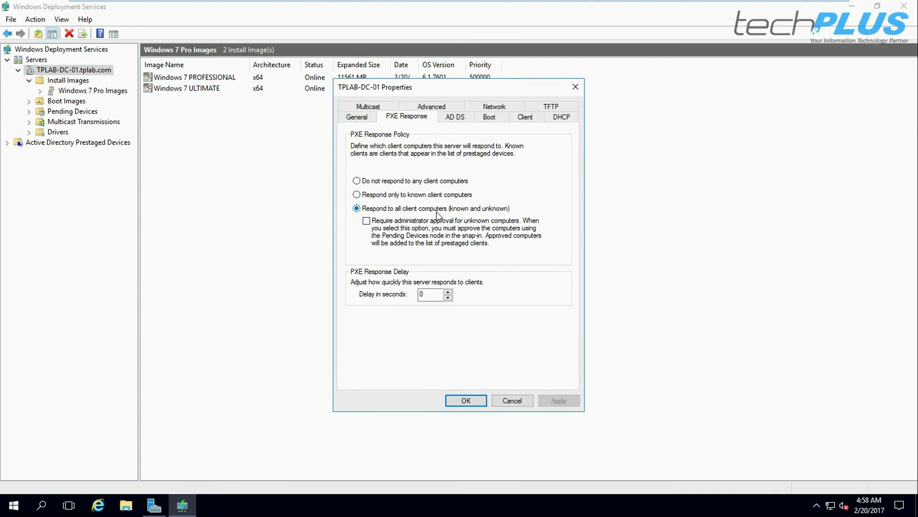
left_click(366, 221)
left_click(558, 400)
Review the AD DS, Boot, Client, DHCP, TFTP, Advanced and General tabs, then cancel the properties
left_click(455, 117)
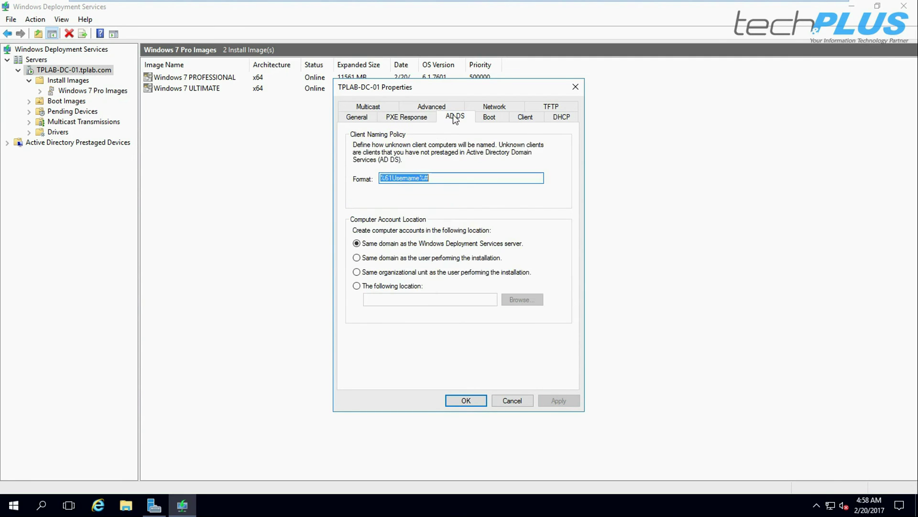
left_click(490, 117)
left_click(526, 120)
left_click(562, 119)
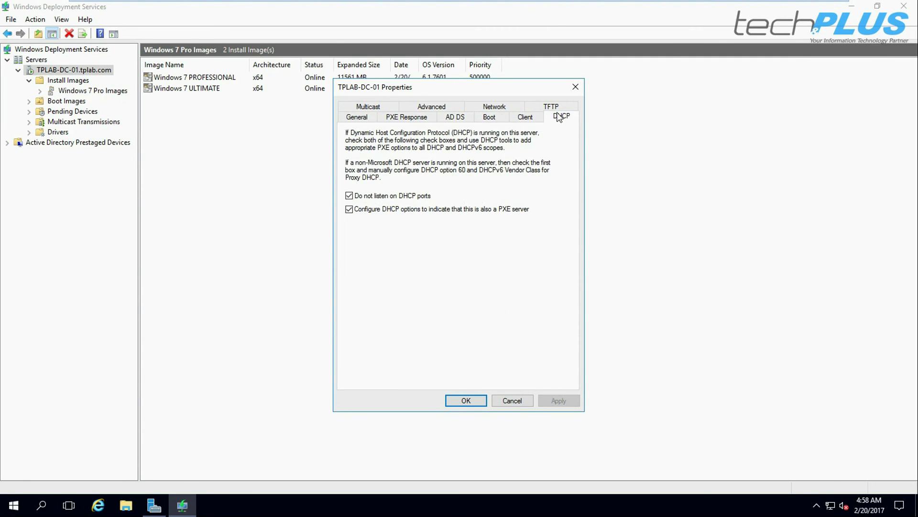
left_click(551, 107)
left_click(493, 108)
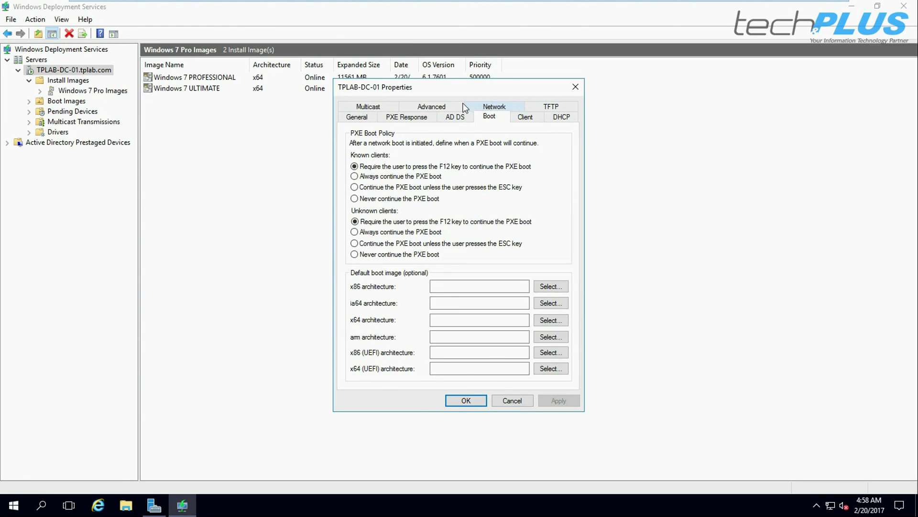
left_click(432, 107)
left_click(362, 108)
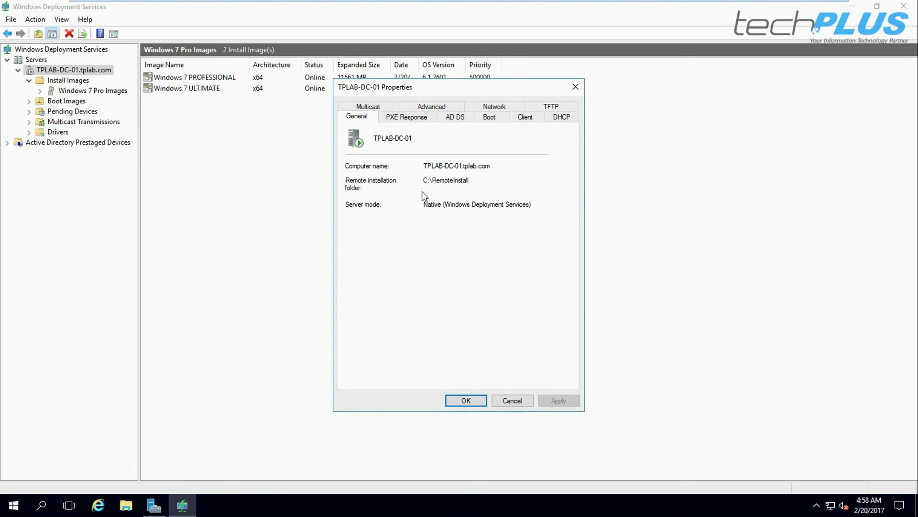
left_click(508, 401)
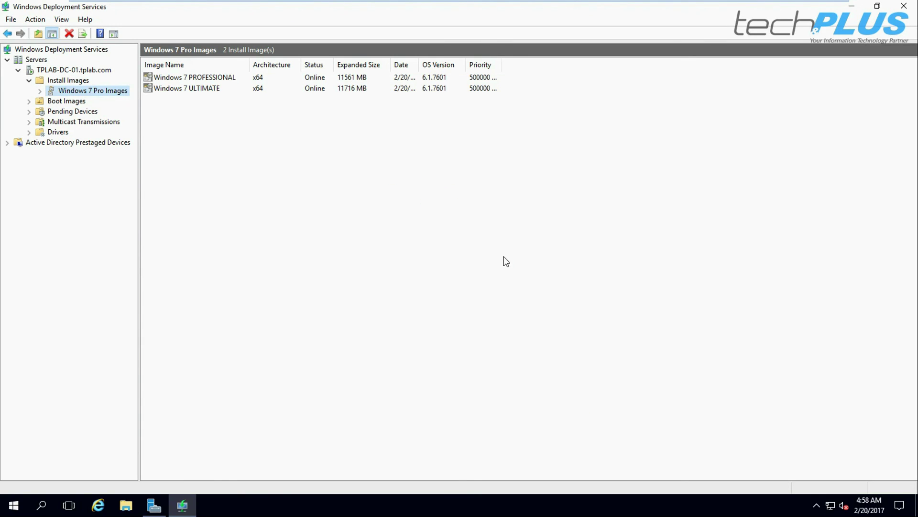